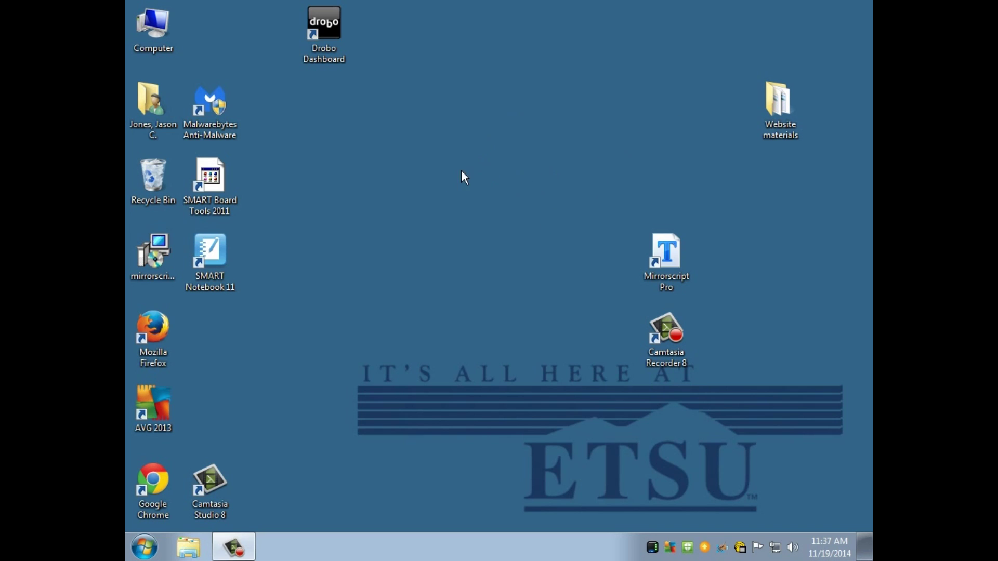
Look over the lesson plan and IMG_0263.JPG files in the desktop's Website materials folder.
click(786, 101)
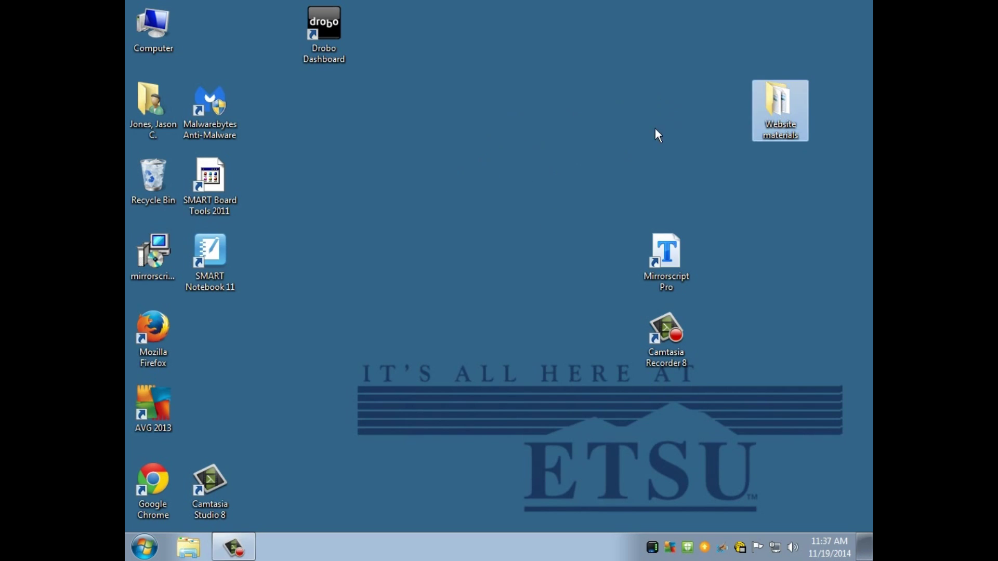
double_click(783, 108)
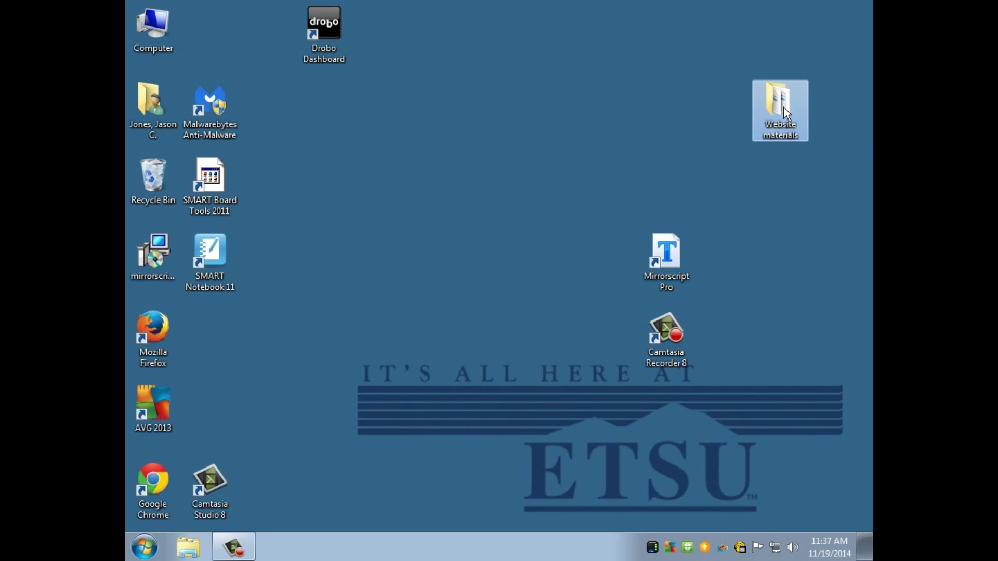
click(460, 194)
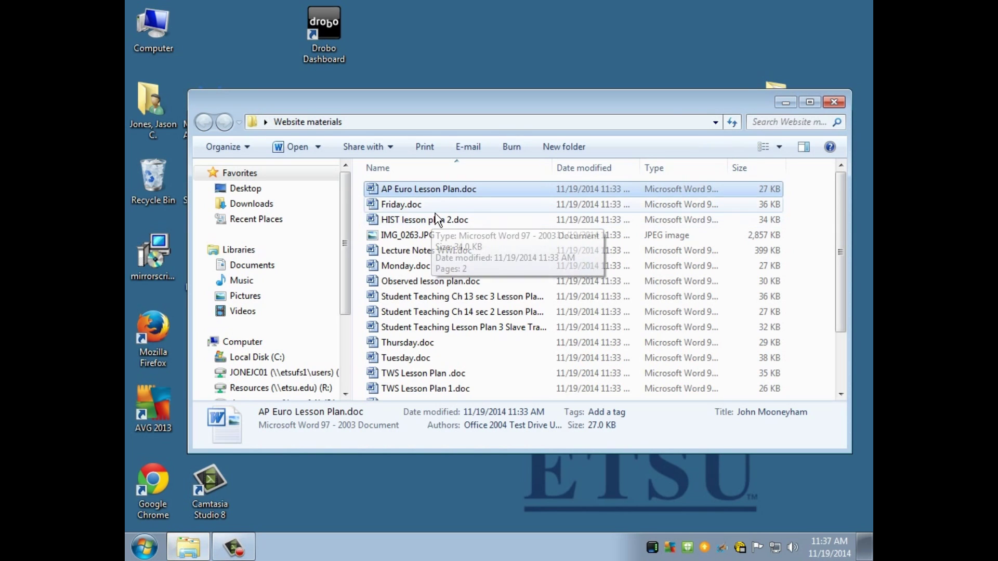
click(442, 208)
click(491, 234)
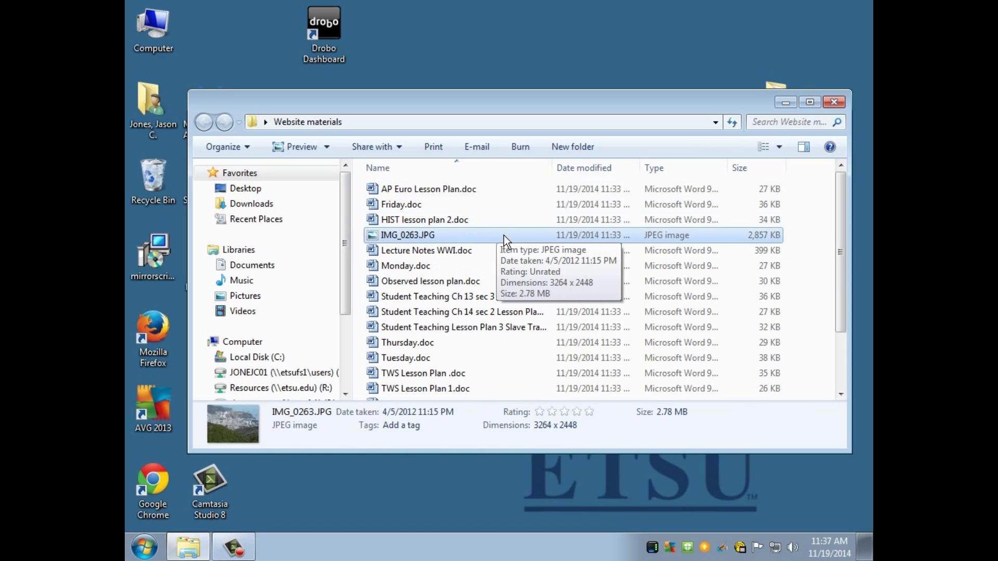
scroll(504, 237, down, 2)
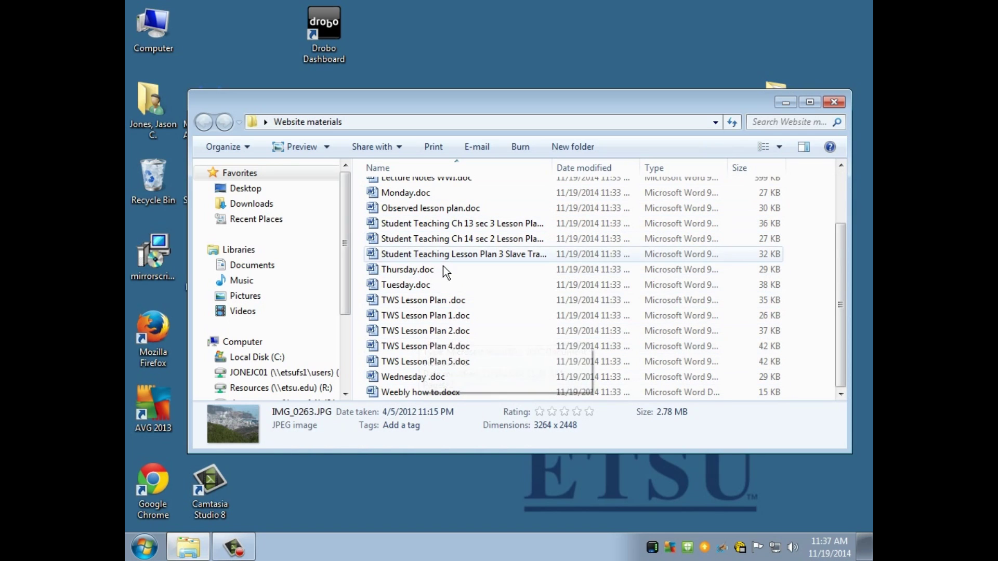
scroll(446, 304, up, 2)
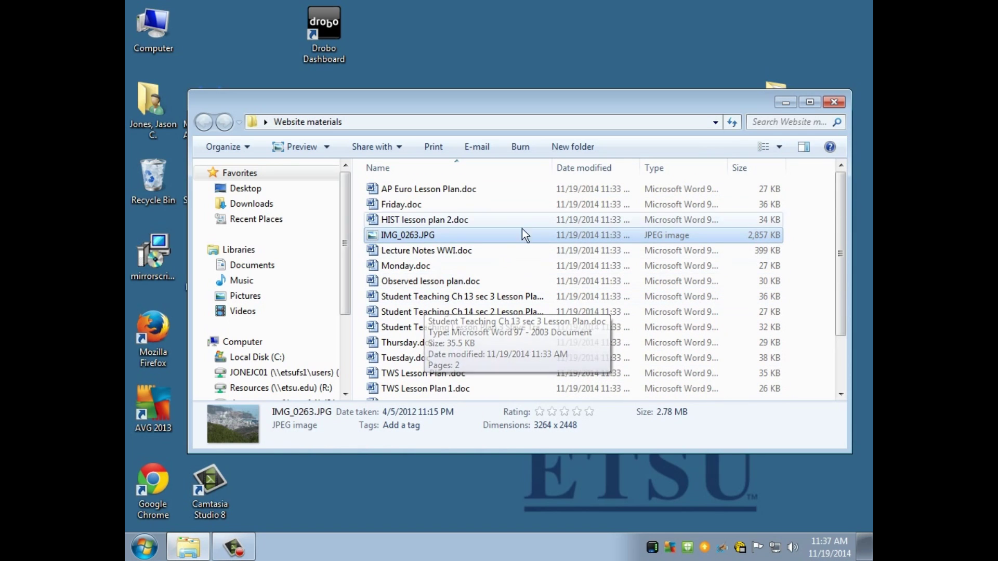
click(843, 107)
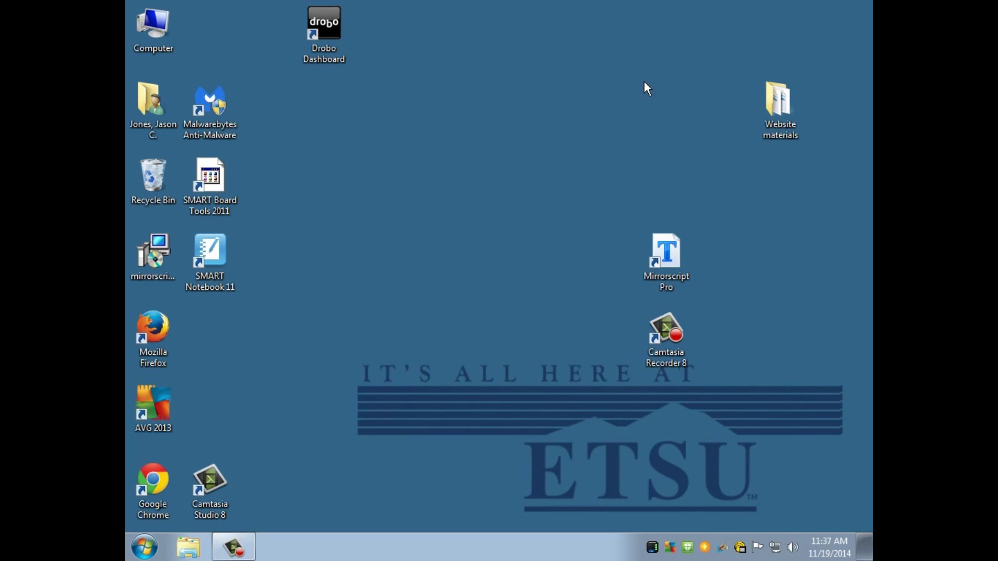
click(786, 104)
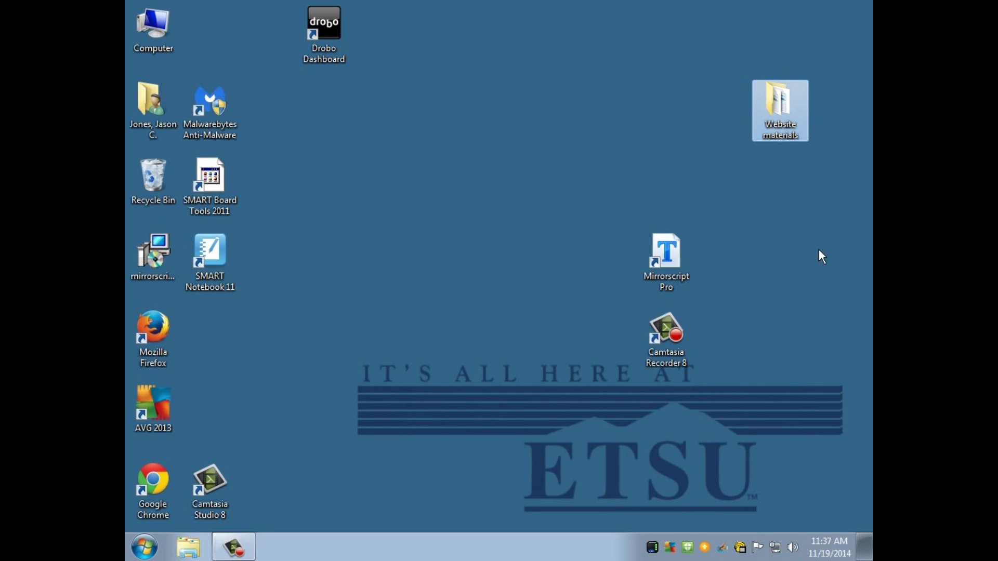
click(828, 232)
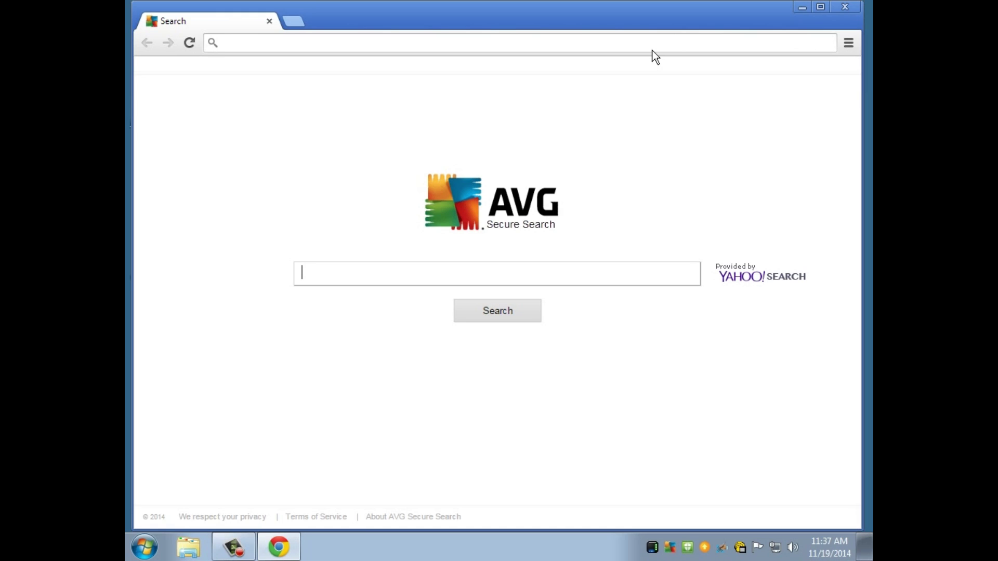
Go to weebly.com in Chrome.
click(653, 51)
text(weeb)
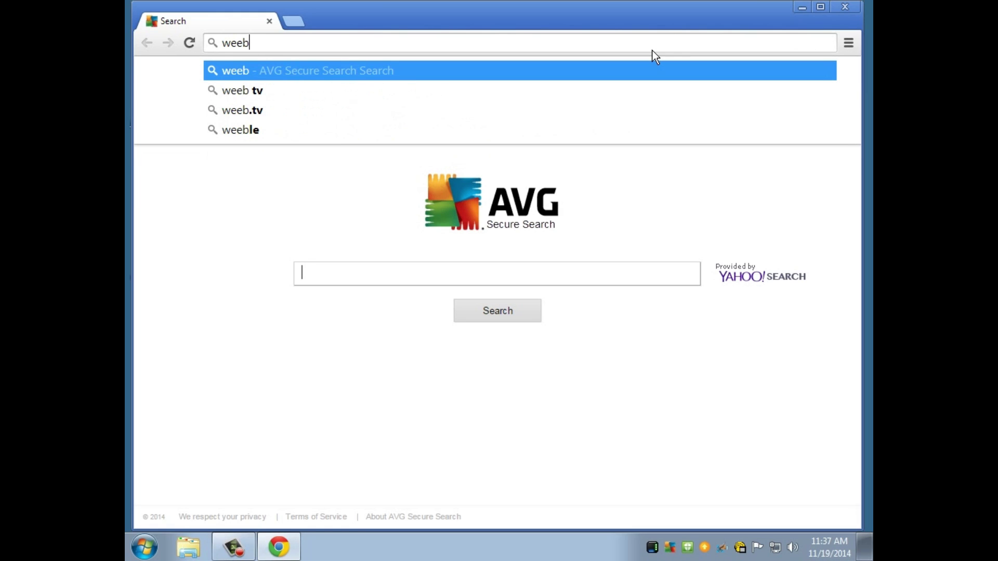
text(ly.com)
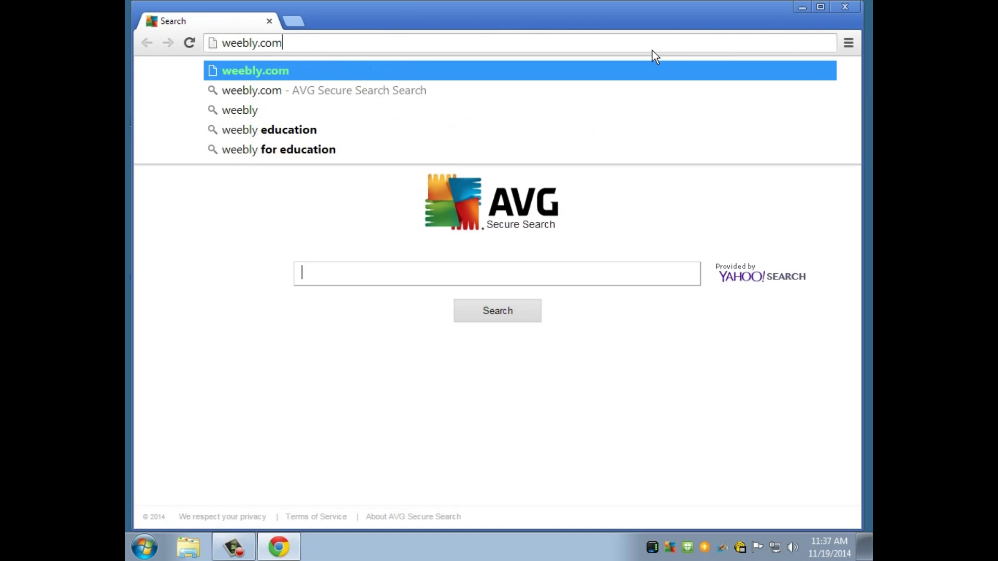
key(Return)
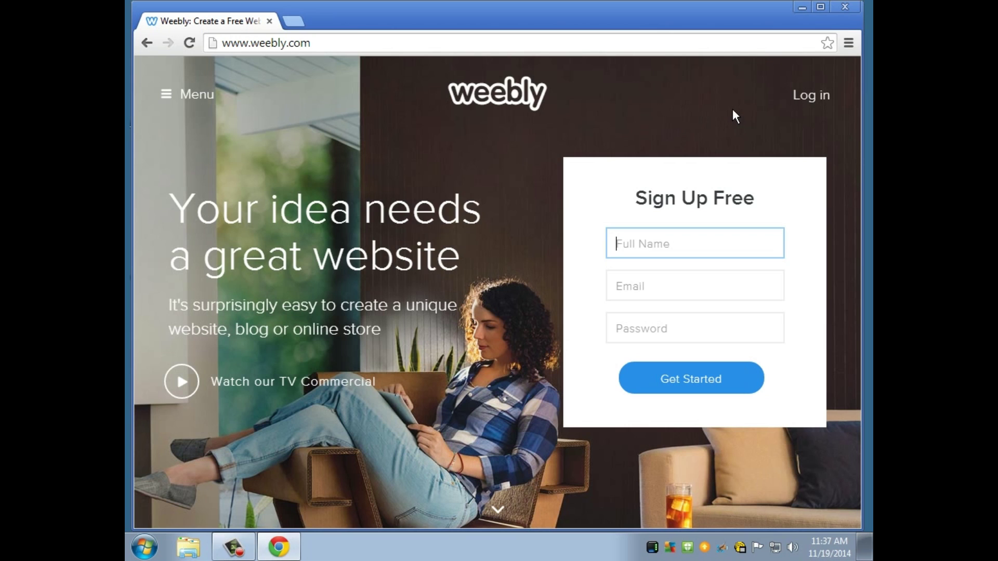
Log in to Weebly with the account e-mail and password, then add a new site.
click(812, 106)
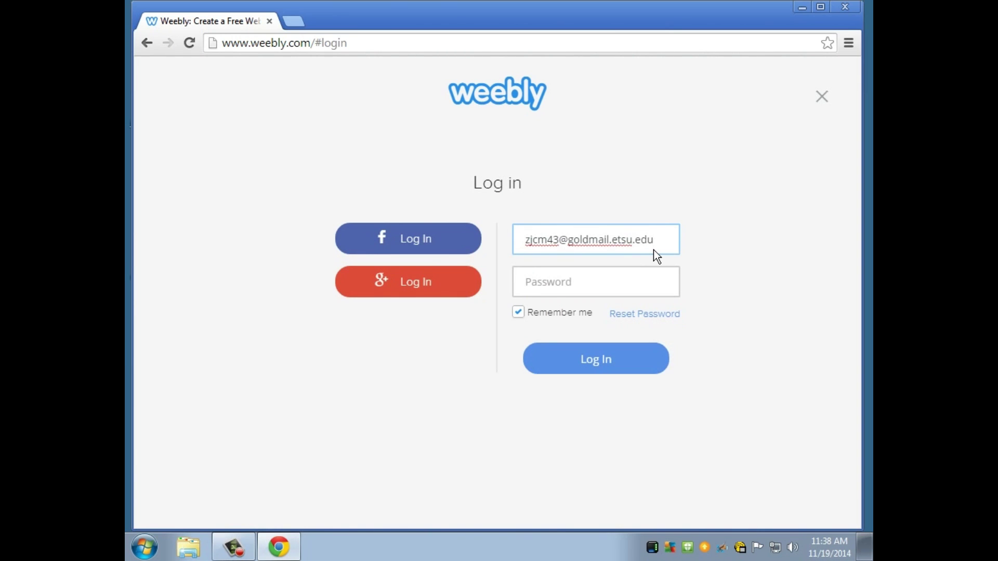
key(Tab)
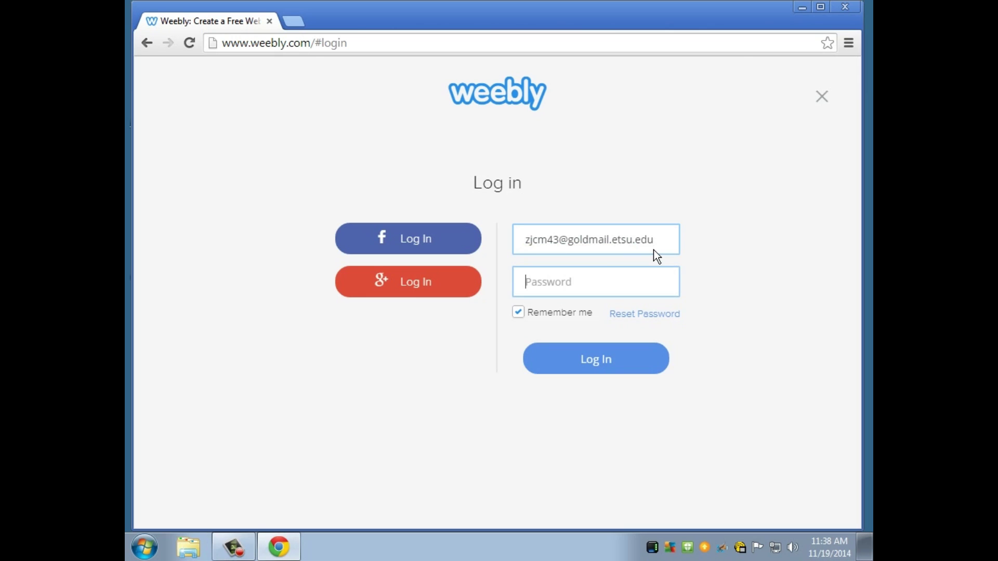
text(••••••••)
key(Return)
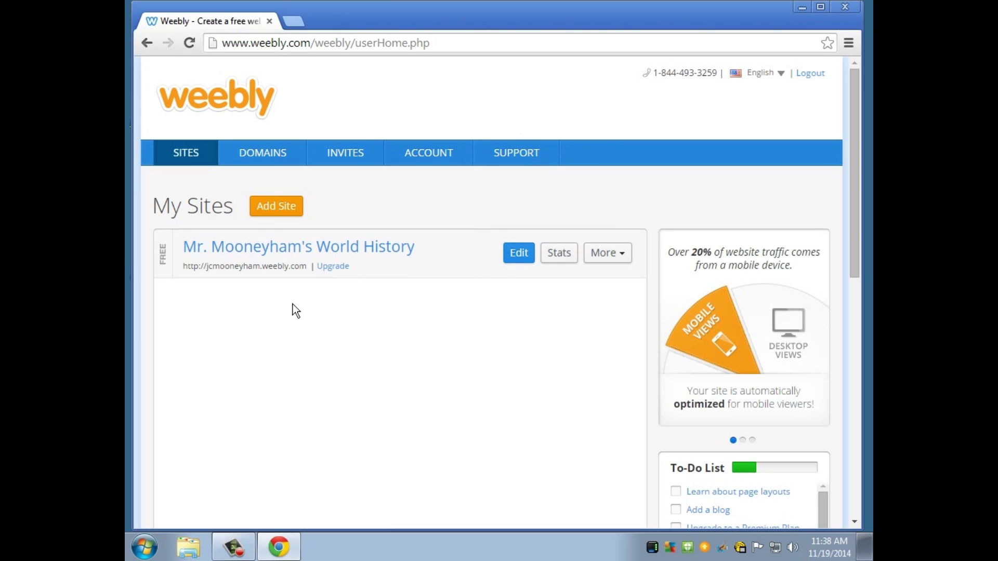
click(290, 220)
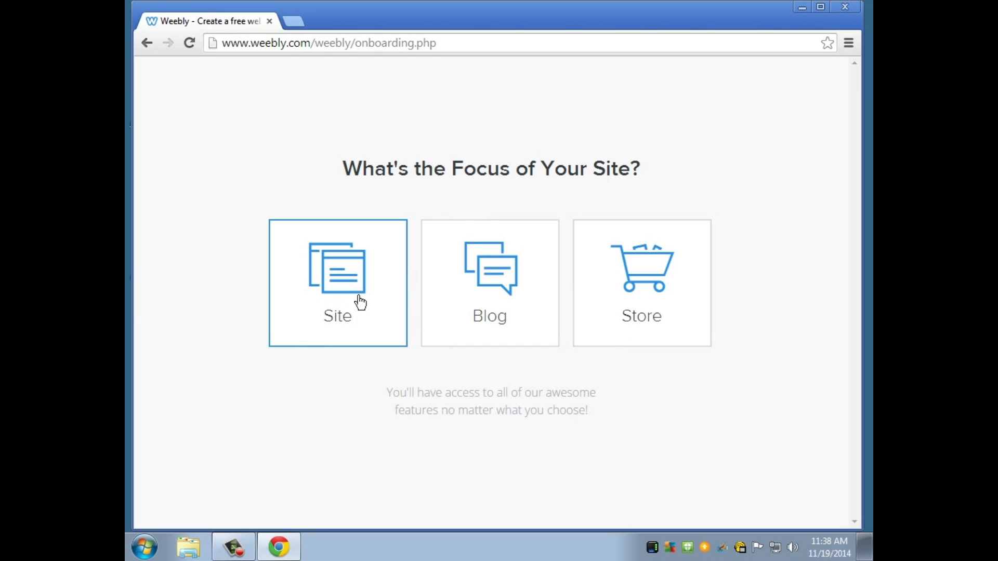
Choose Site as the focus, then pick the wood-panelled theme from the theme gallery.
click(360, 302)
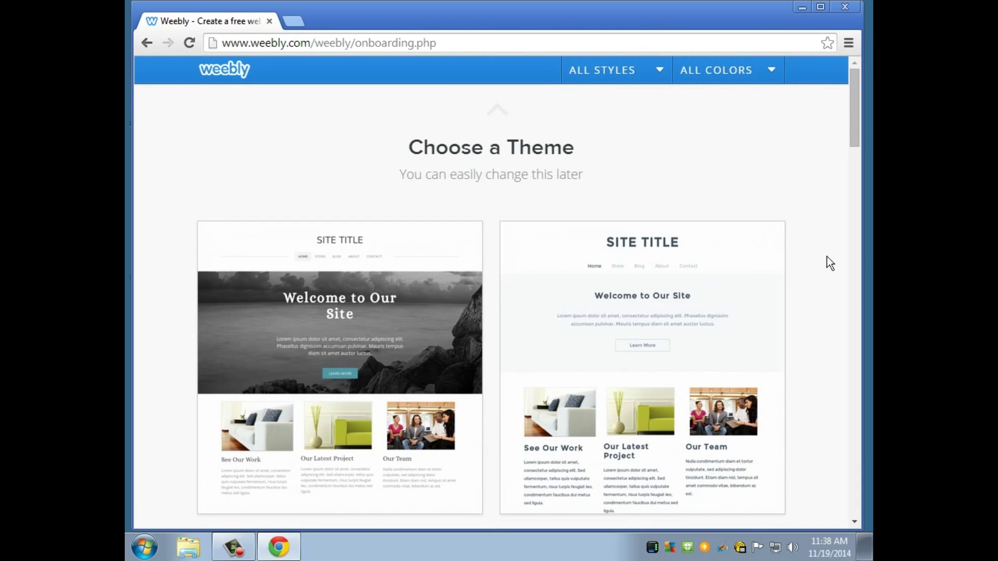
scroll(834, 251, down, 2)
scroll(834, 258, down, 2)
scroll(834, 258, up, 3)
mouse_move(419, 297)
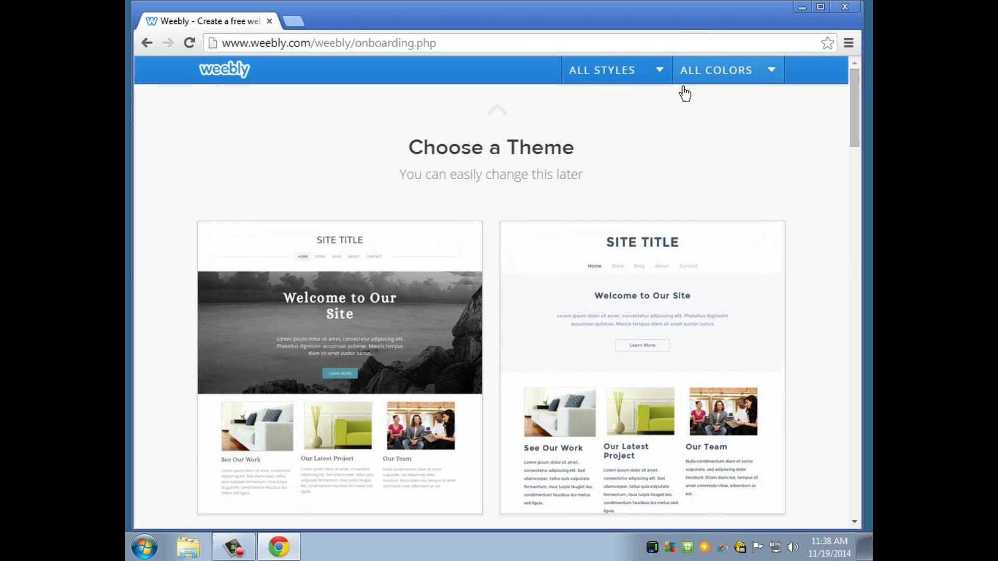
mouse_move(600, 283)
scroll(615, 280, down, 6)
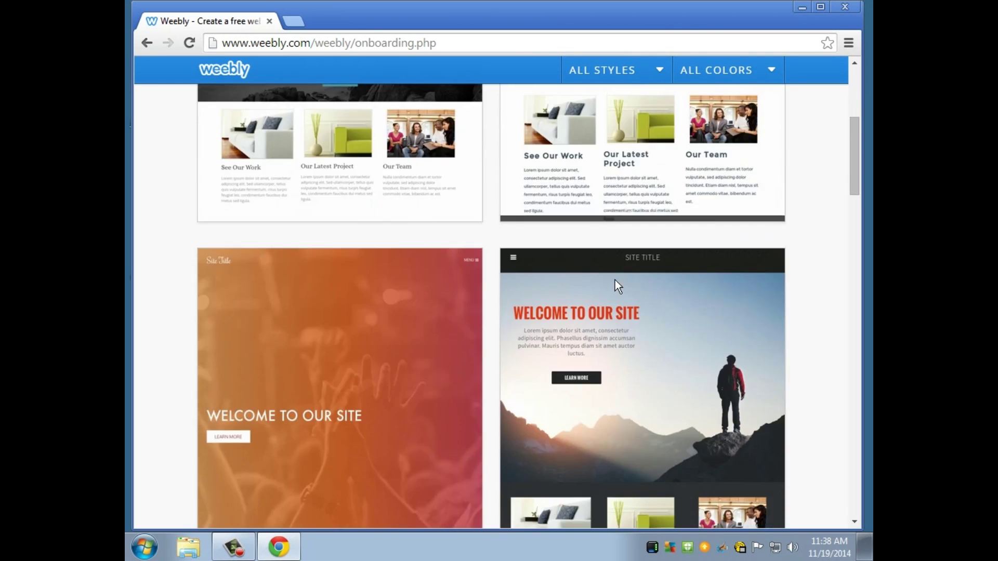
scroll(615, 279, up, 6)
scroll(561, 283, down, 2)
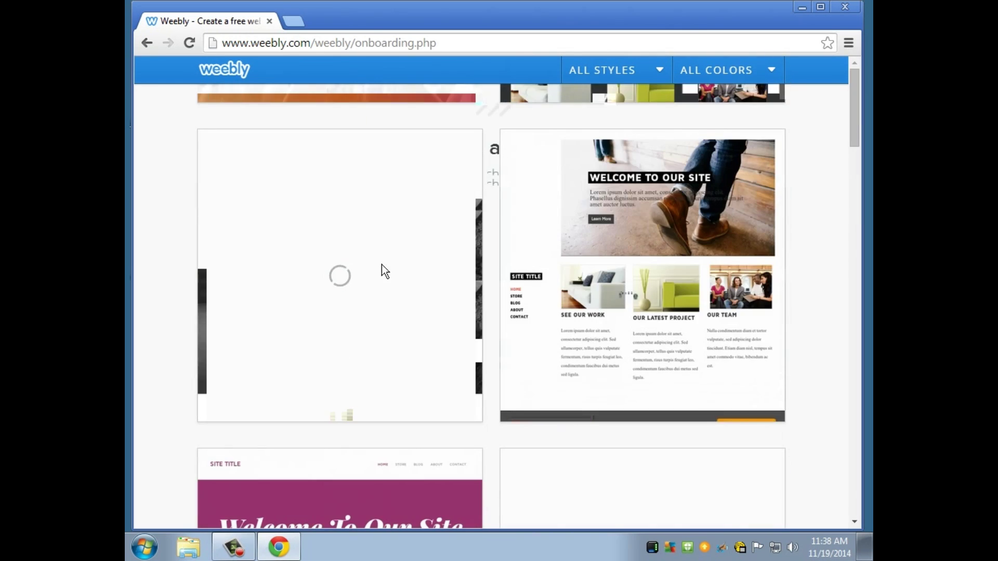
scroll(617, 261, down, 10)
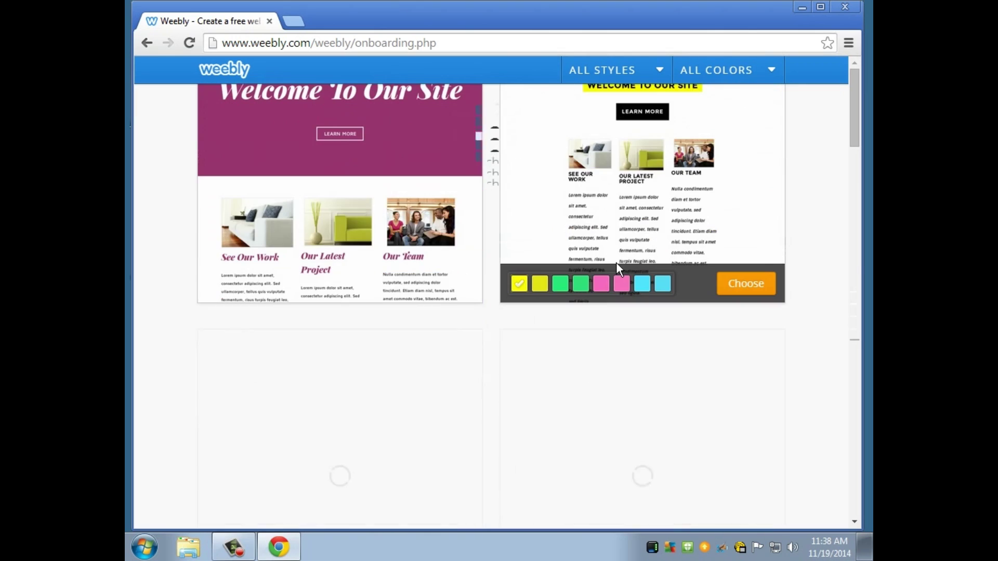
scroll(613, 265, down, 3)
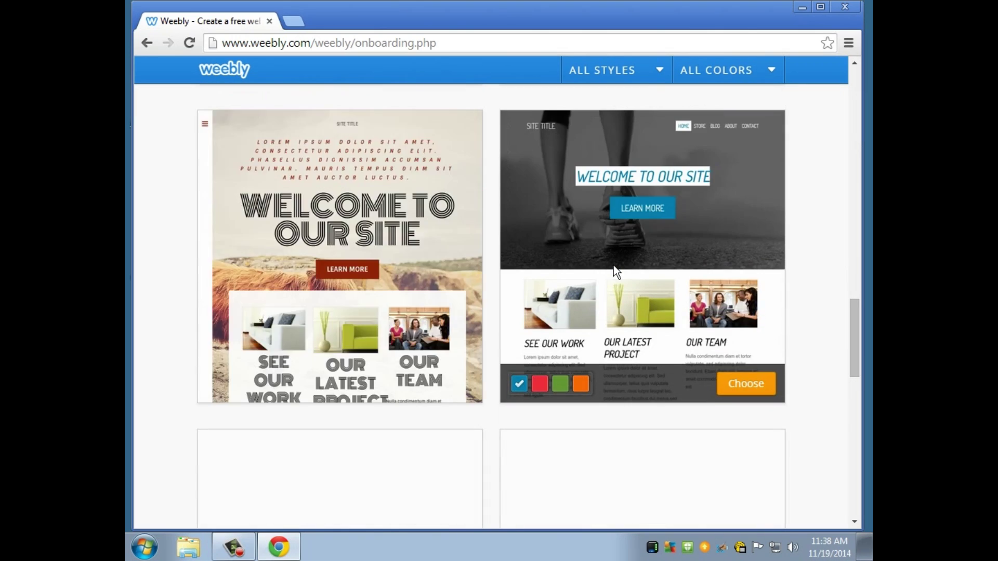
scroll(613, 265, down, 9)
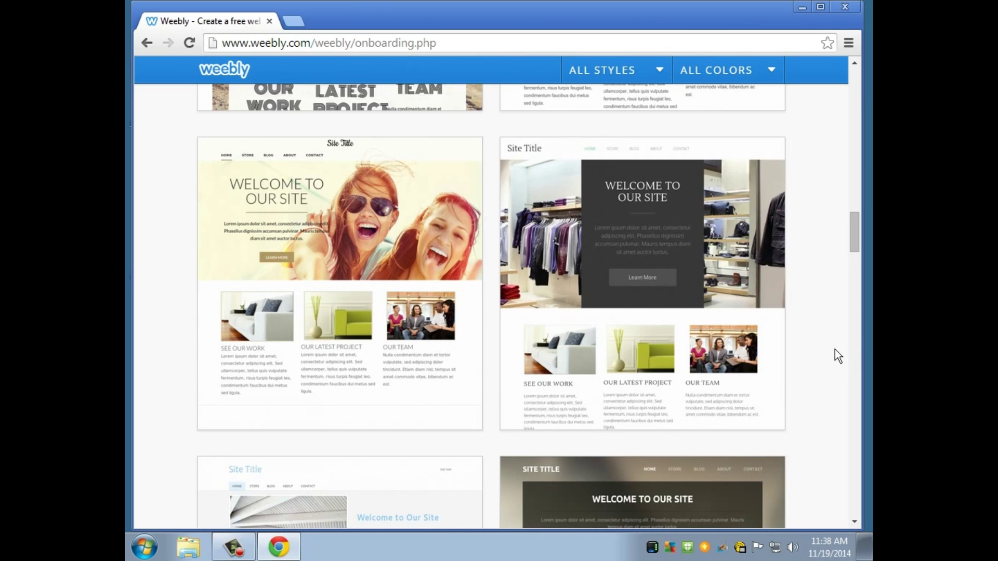
scroll(813, 339, down, 10)
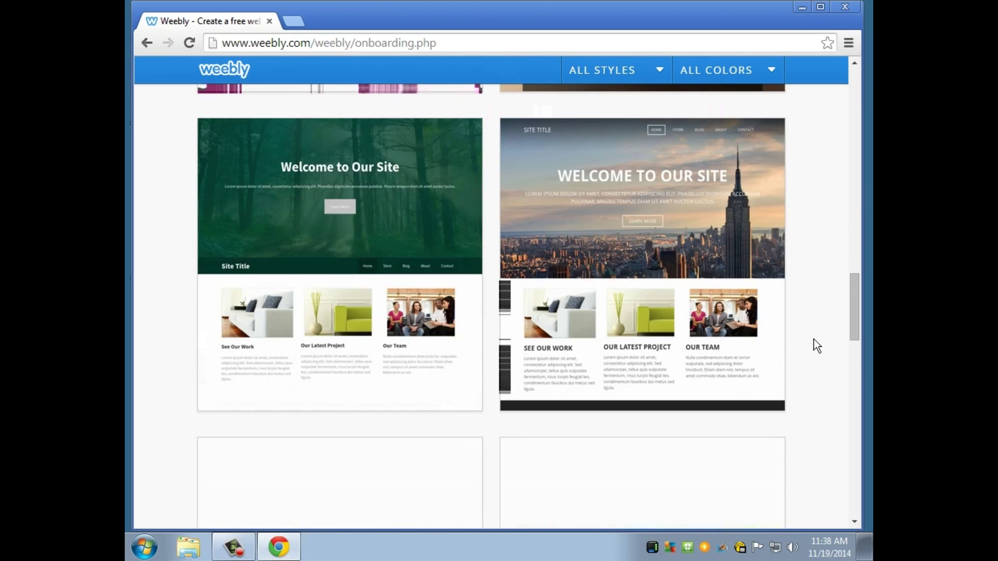
scroll(813, 339, down, 6)
scroll(813, 339, down, 5)
scroll(813, 339, down, 5)
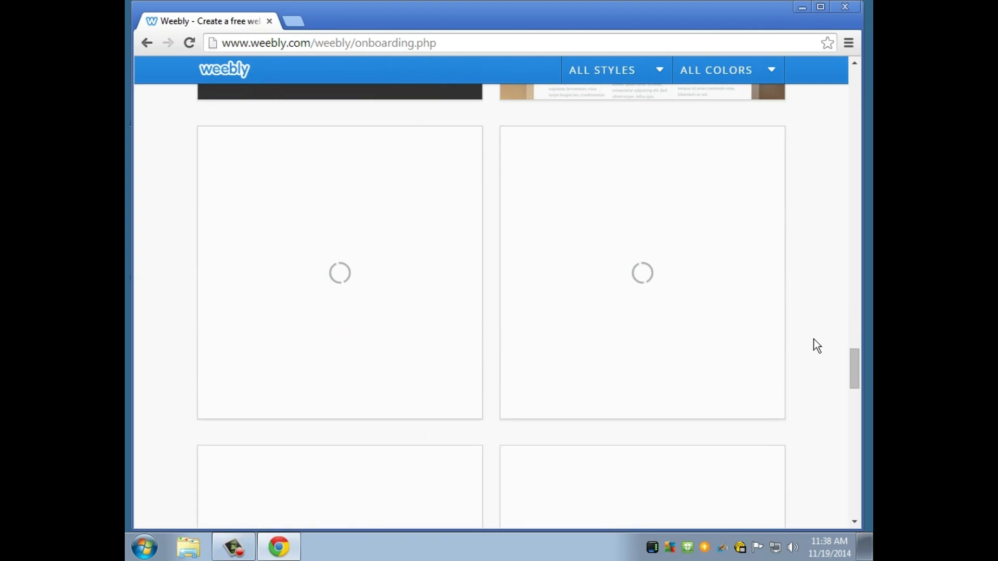
scroll(813, 338, down, 6)
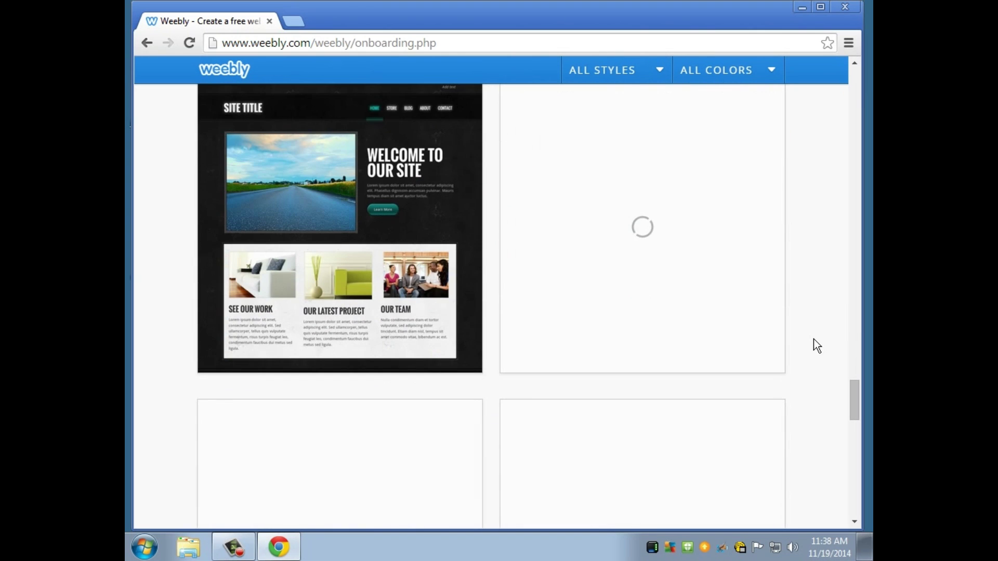
scroll(813, 339, down, 5)
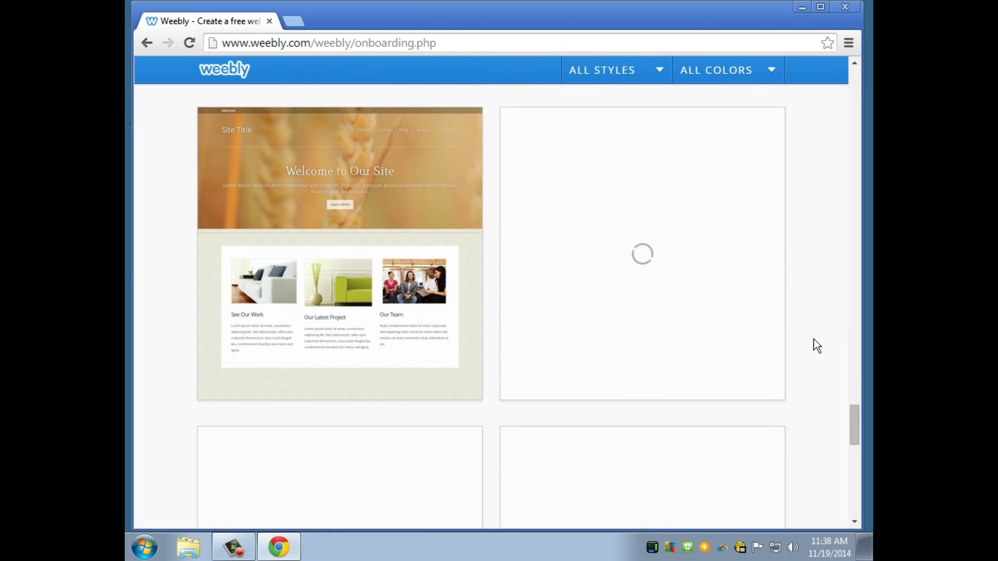
mouse_move(651, 198)
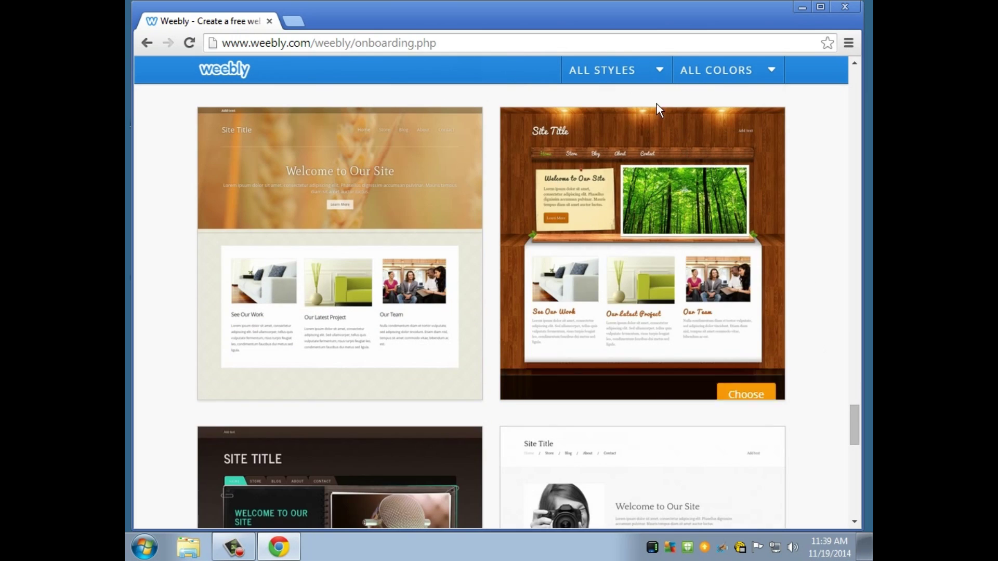
click(744, 386)
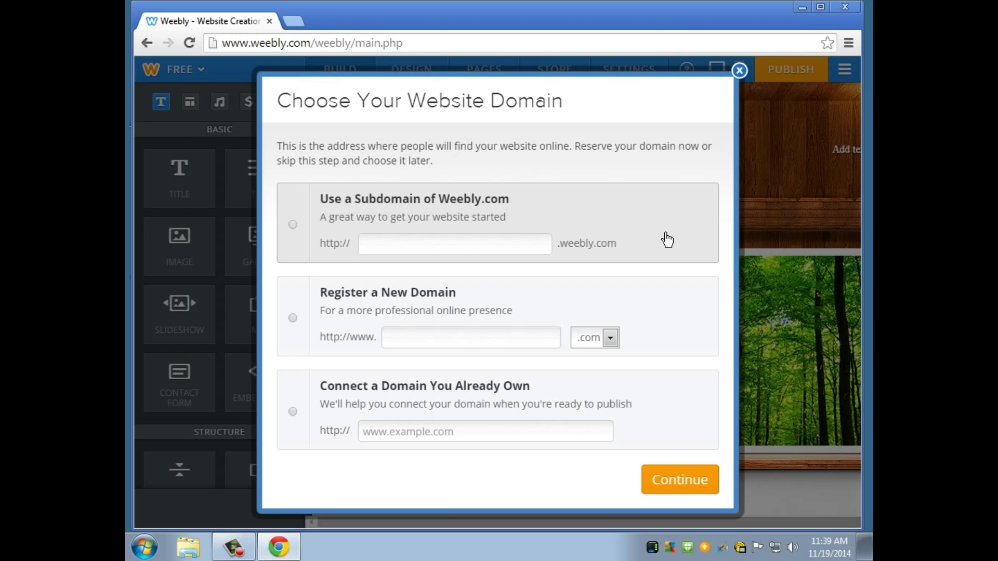
Reserve the MEDAtutorial.weebly.com subdomain and continue into the editor.
click(486, 255)
text(MEDA)
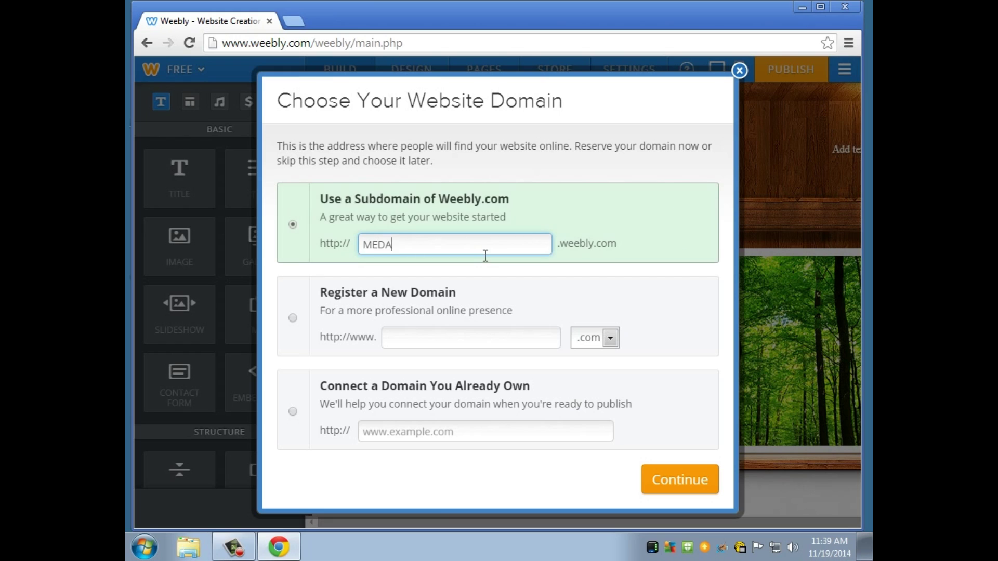
text(tutorial)
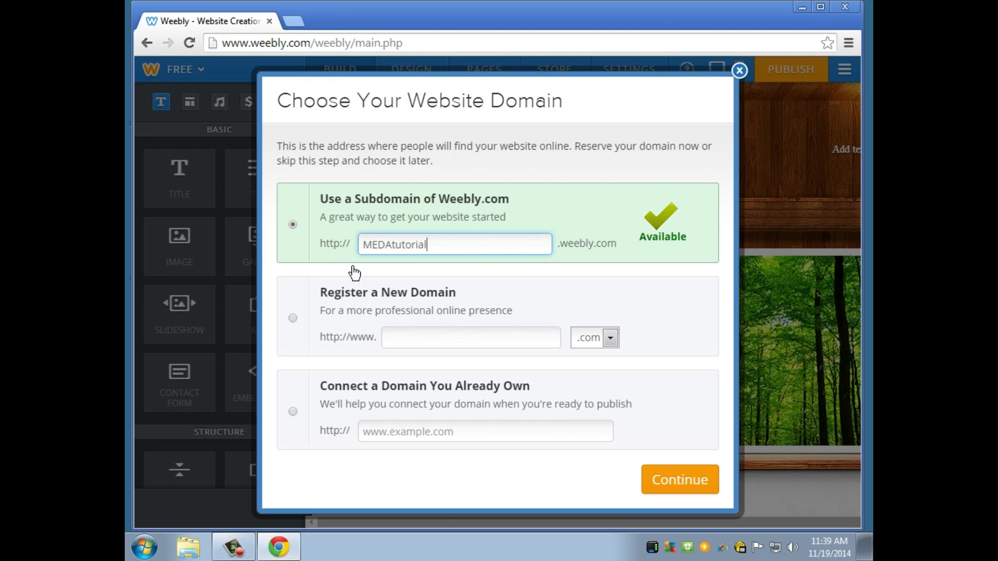
click(676, 491)
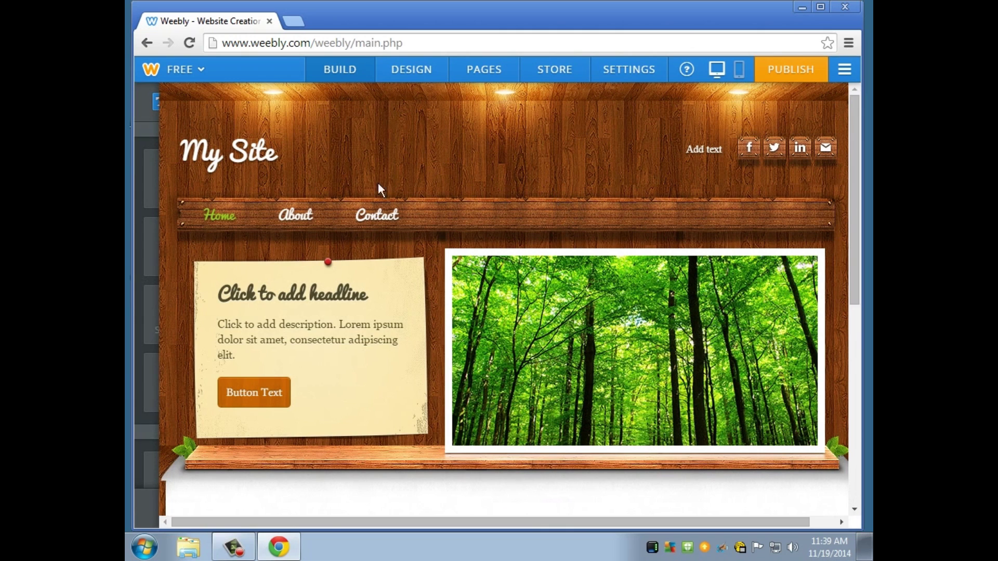
Replace the 'My Site' header title with 'MEDA 5400'.
click(136, 145)
click(255, 156)
key(BackSpace)
key(BackSpace)
key(BackSpace)
key(BackSpace)
key(BackSpace)
key(BackSpace)
key(BackSpace)
text(MEDA 5400)
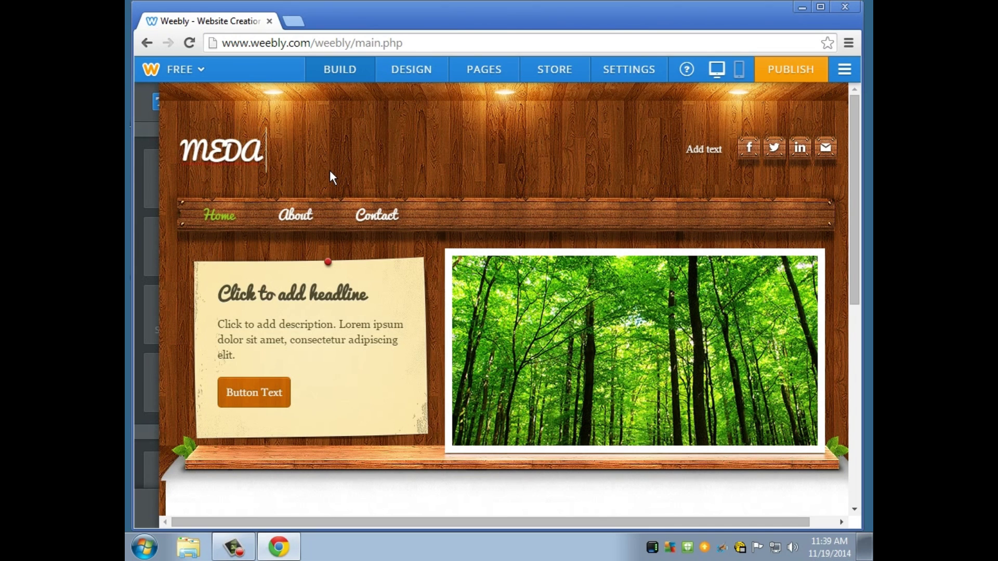
drag(310, 156, 267, 156)
click(316, 157)
double_click(316, 158)
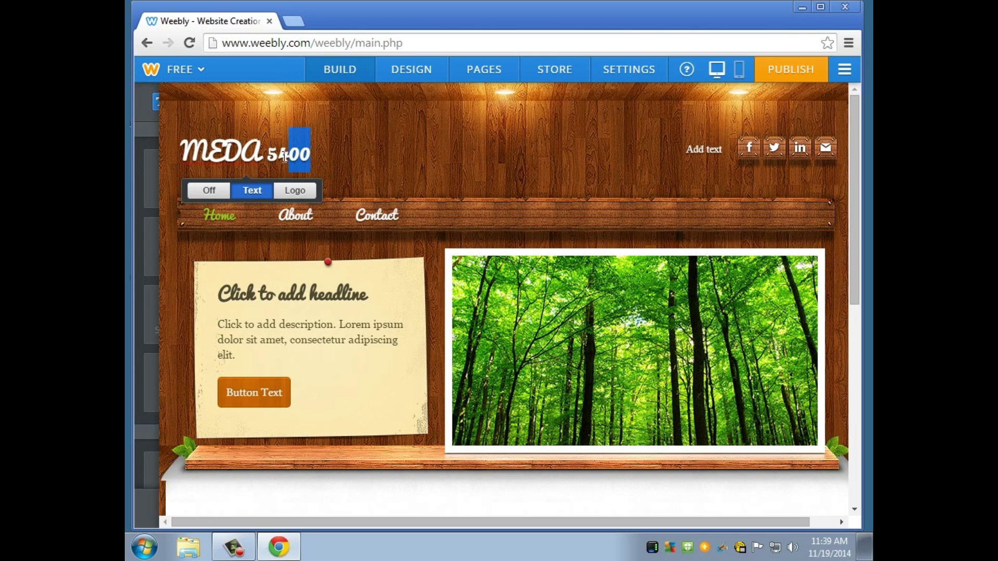
double_click(333, 165)
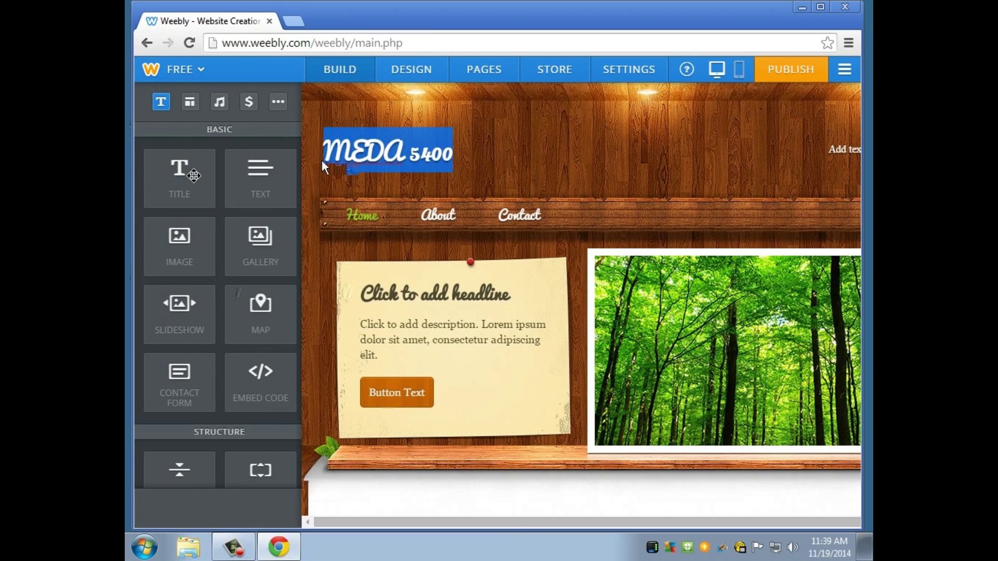
drag(317, 159, 203, 169)
right_click(294, 156)
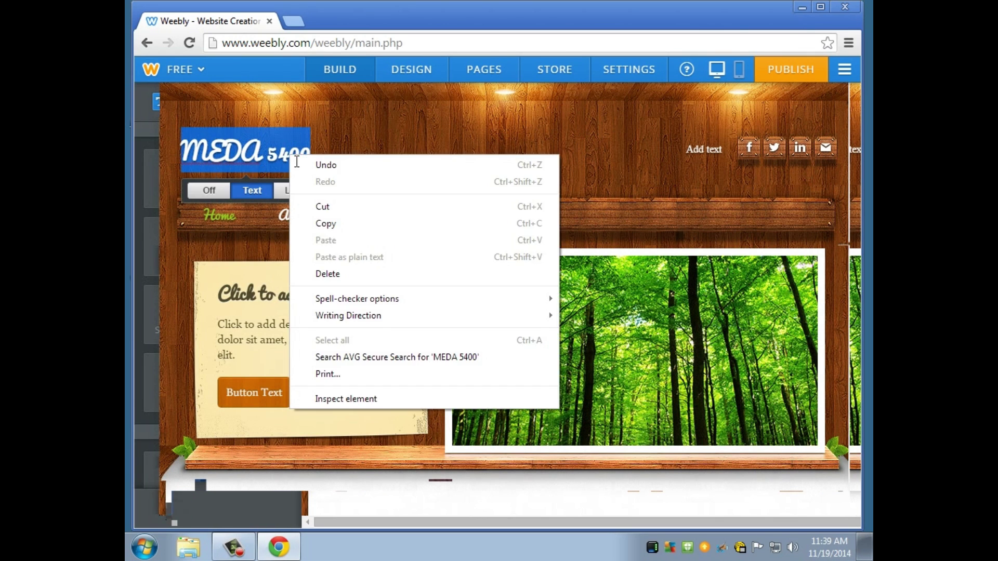
click(383, 138)
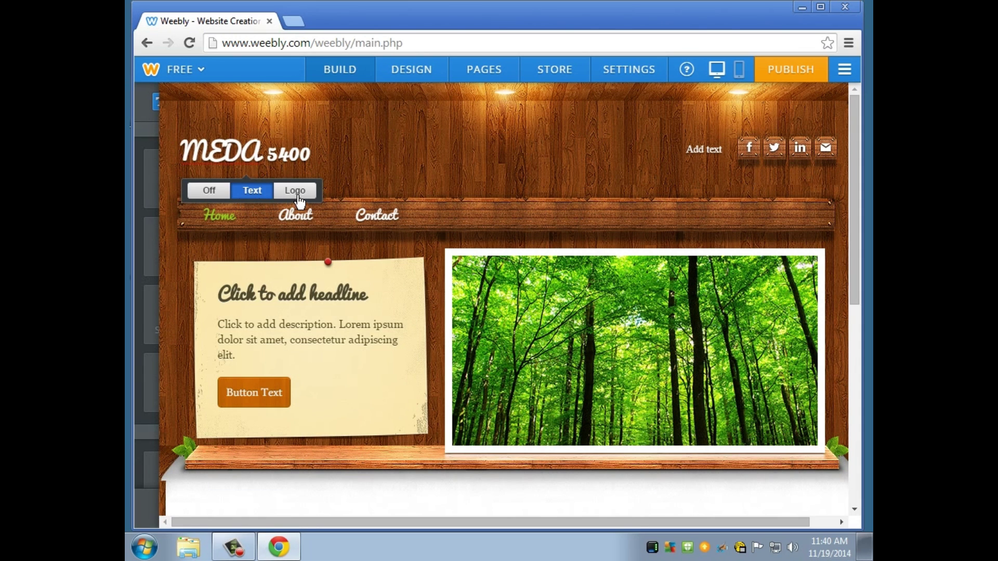
click(425, 167)
Open the forest header image in the image editor and begin adding a replacement.
mouse_move(135, 189)
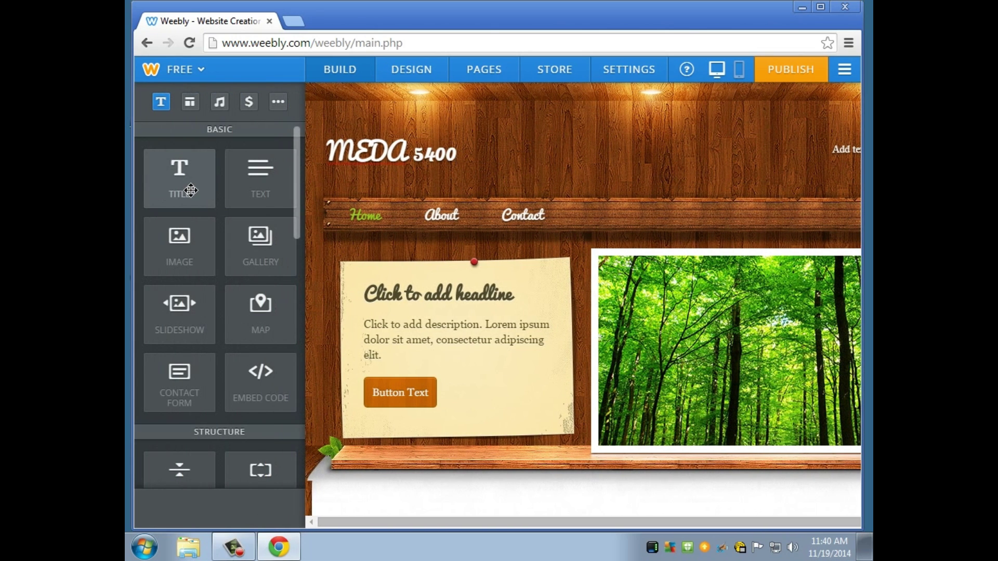
drag(257, 176, 156, 125)
mouse_move(137, 191)
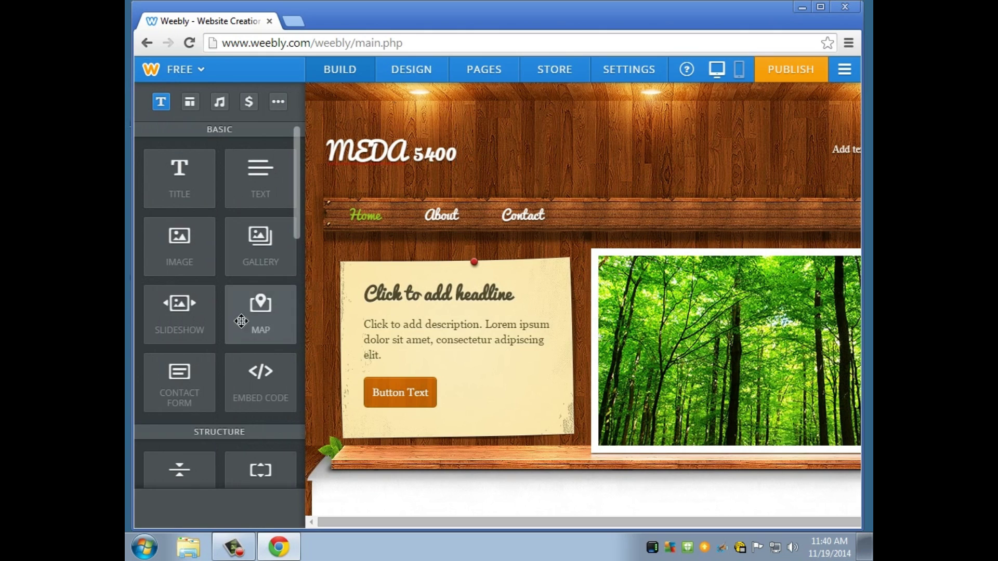
click(722, 319)
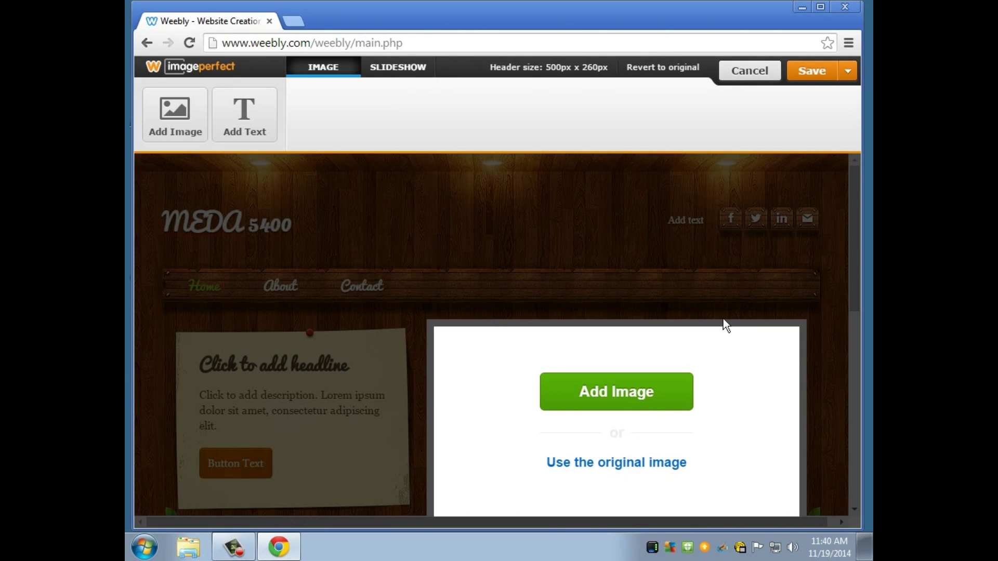
click(653, 400)
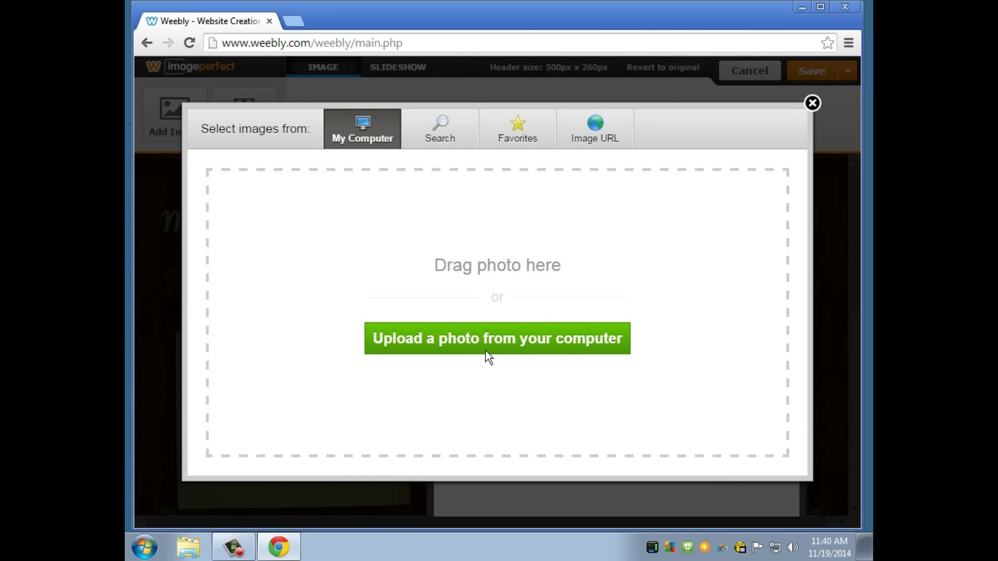
Upload IMG_0263.JPG from Desktop > Website materials as the new header image.
click(526, 344)
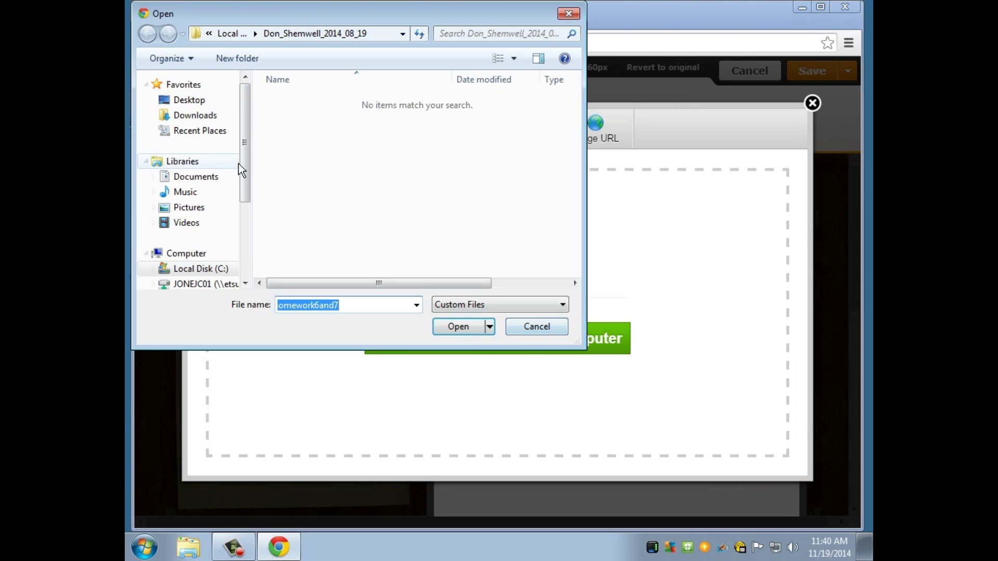
click(211, 110)
scroll(500, 165, down, 1)
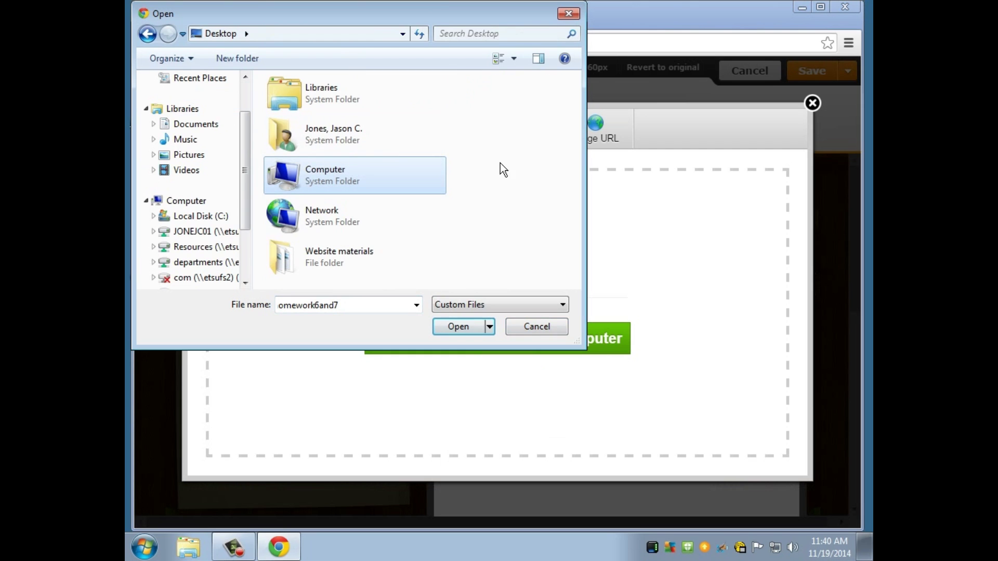
double_click(361, 266)
click(306, 105)
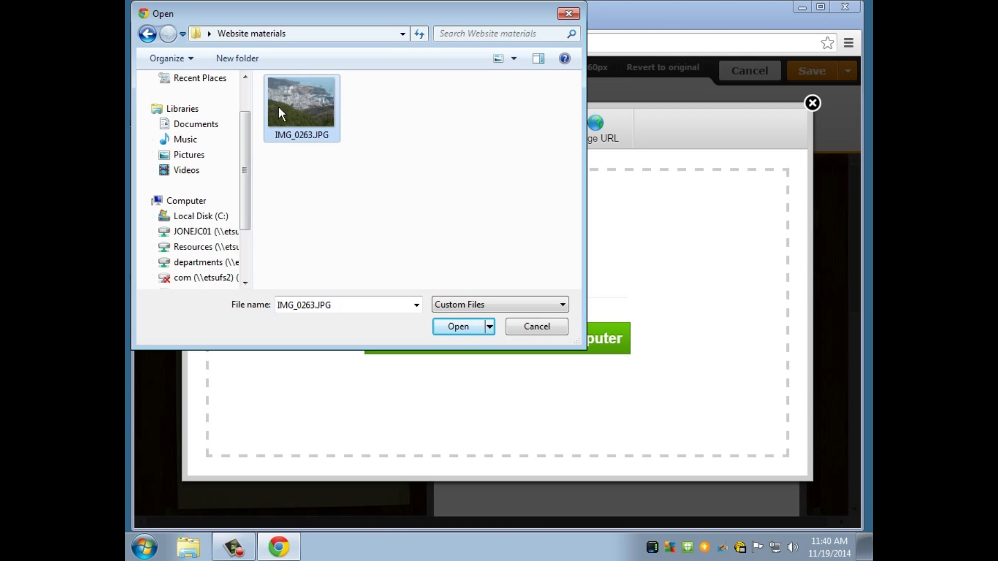
click(477, 332)
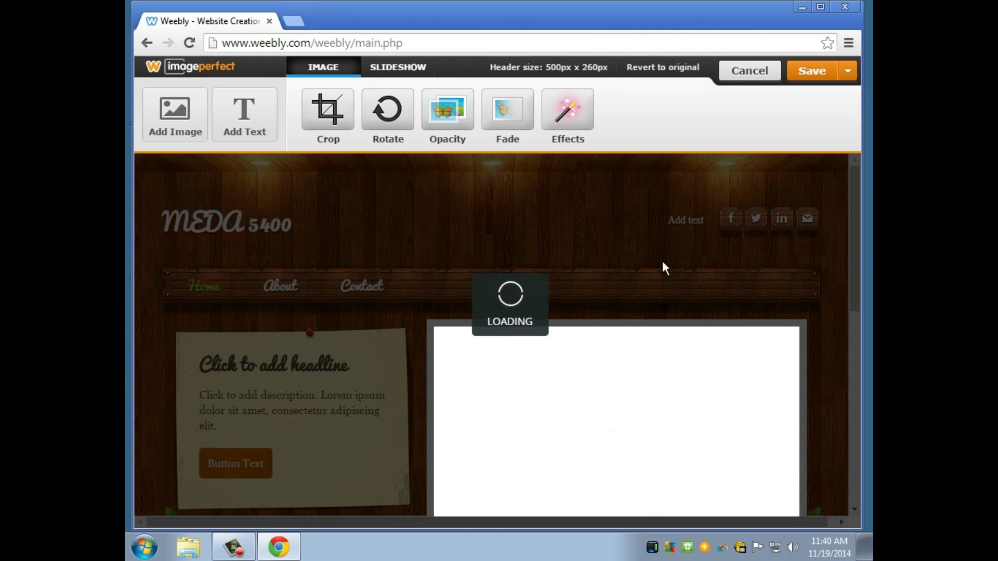
Shift the city photo down within the header frame and accept its position.
click(862, 229)
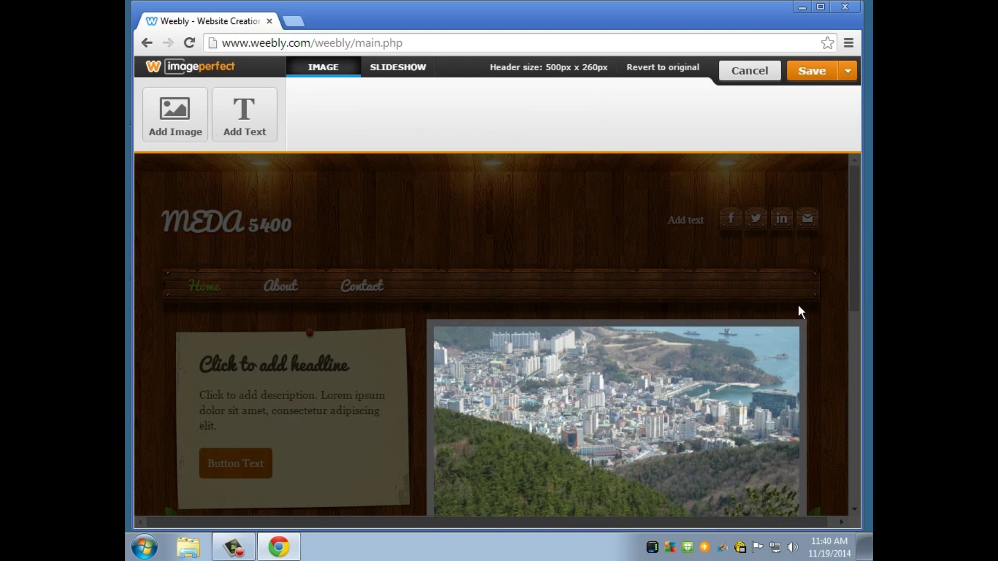
scroll(799, 310, down, 1)
click(643, 354)
drag(620, 391, 616, 434)
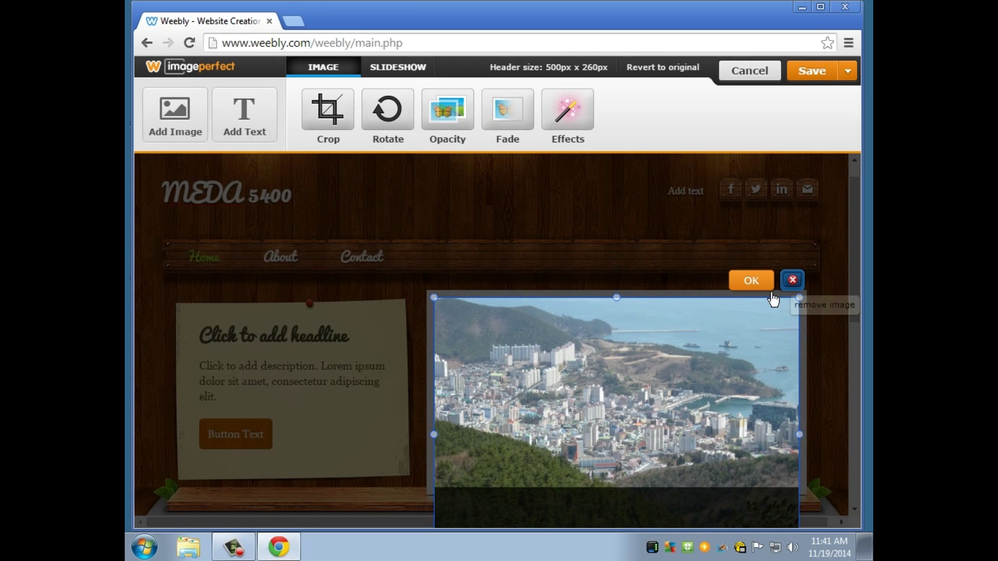
click(752, 282)
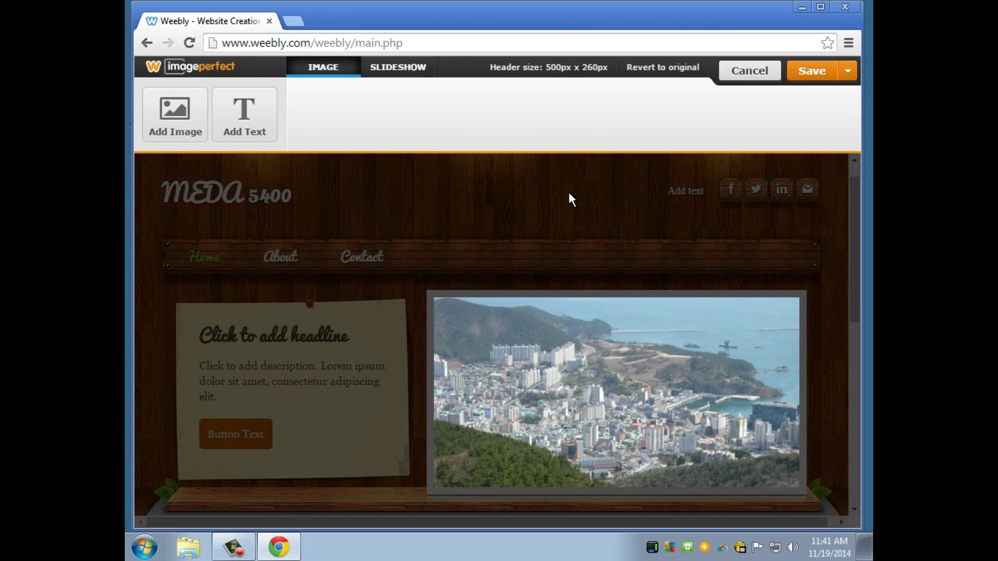
Save the header image to this page only, then go to the About page.
scroll(568, 192, down, 2)
scroll(477, 229, up, 1)
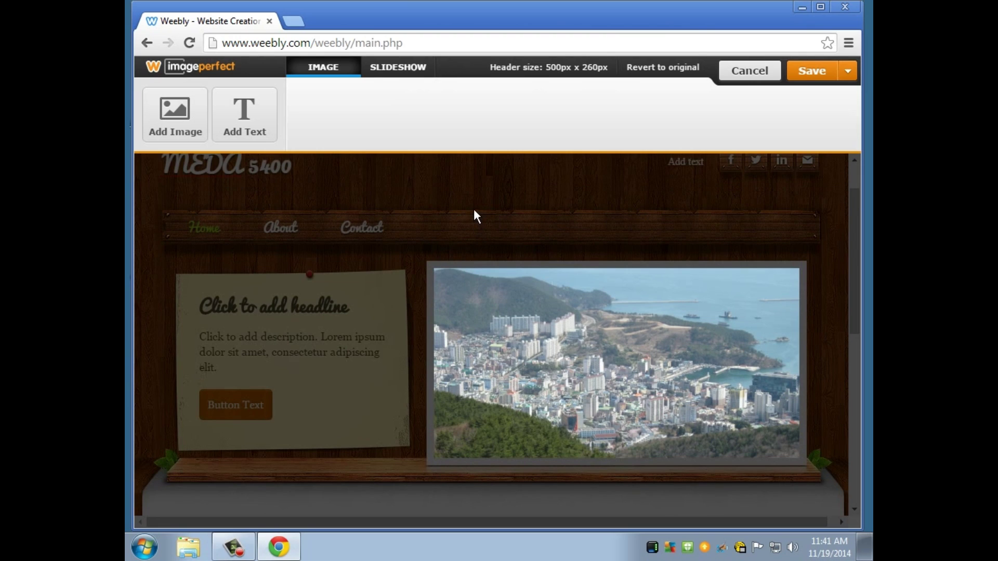
click(847, 71)
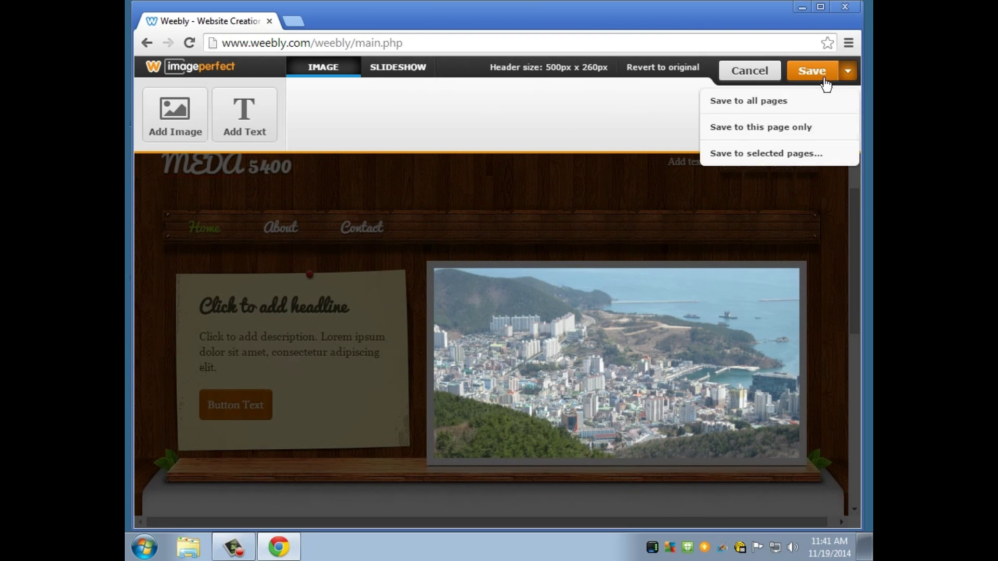
click(780, 136)
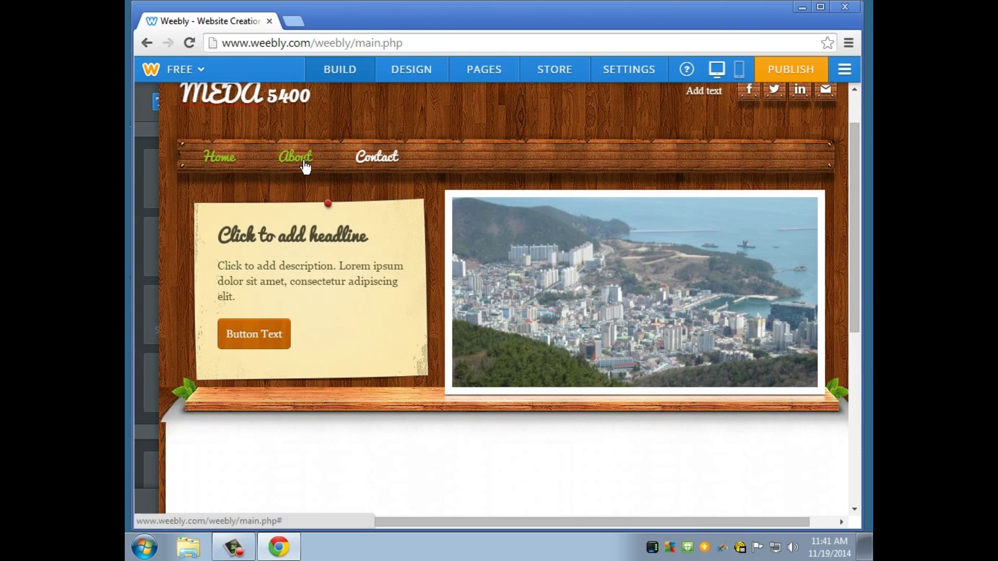
click(305, 165)
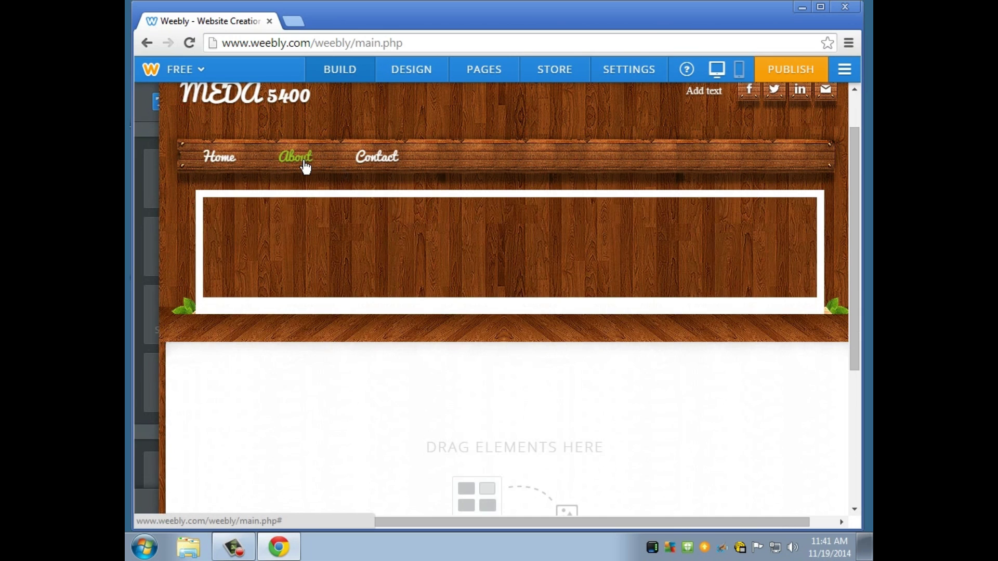
Back on Home, drag a FILE element from MEDIA onto the page below the header.
click(215, 164)
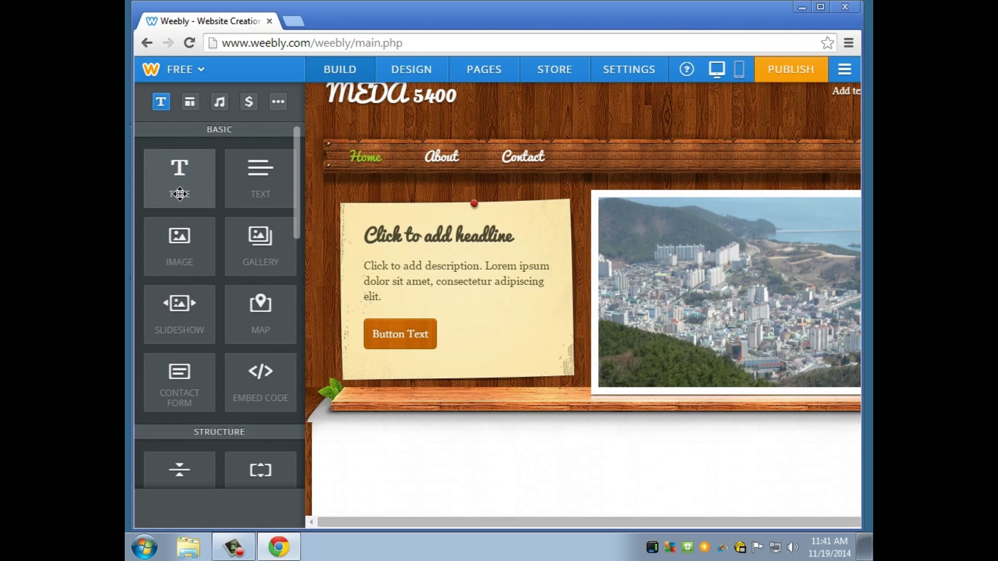
scroll(179, 194, down, 6)
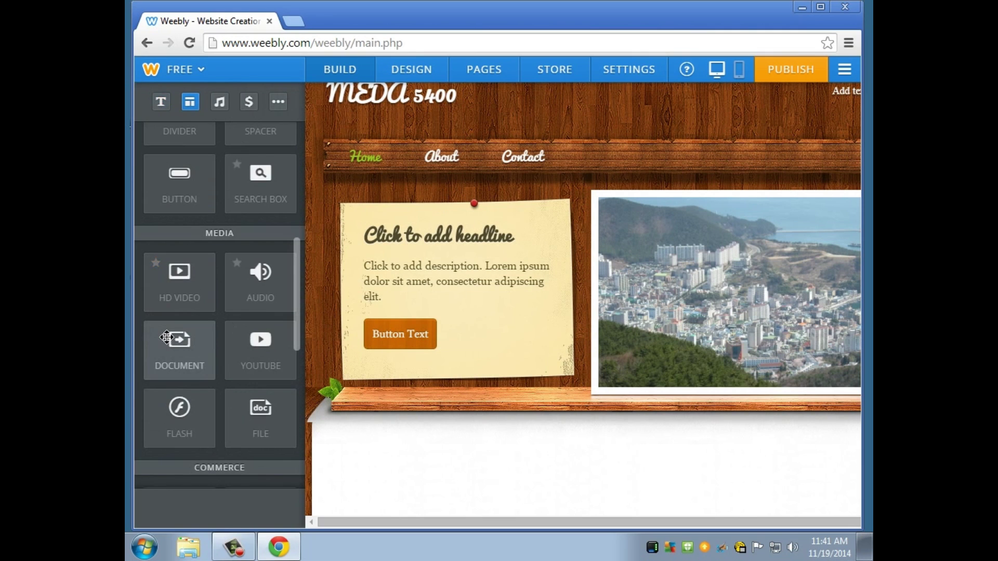
scroll(199, 331, down, 2)
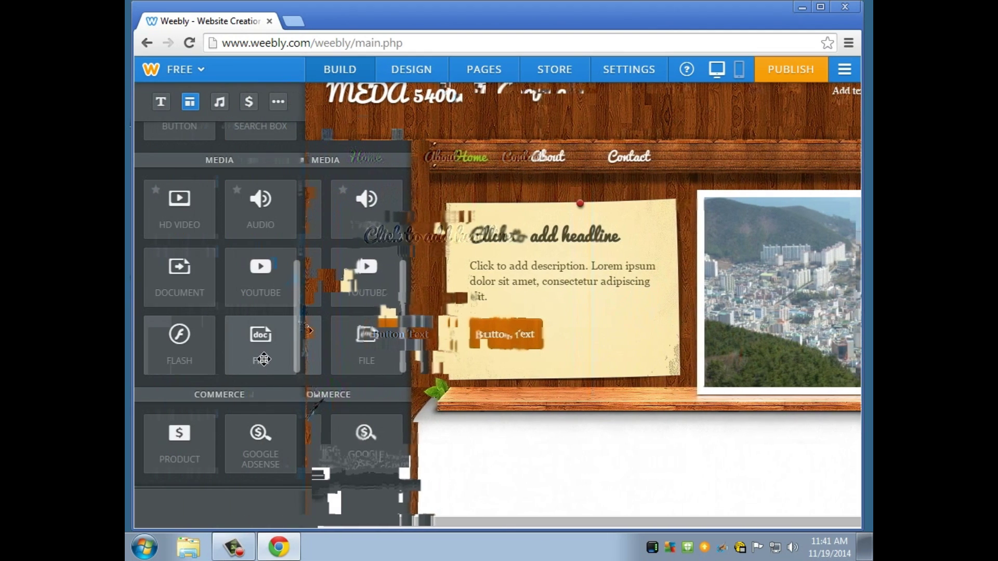
drag(263, 359, 284, 313)
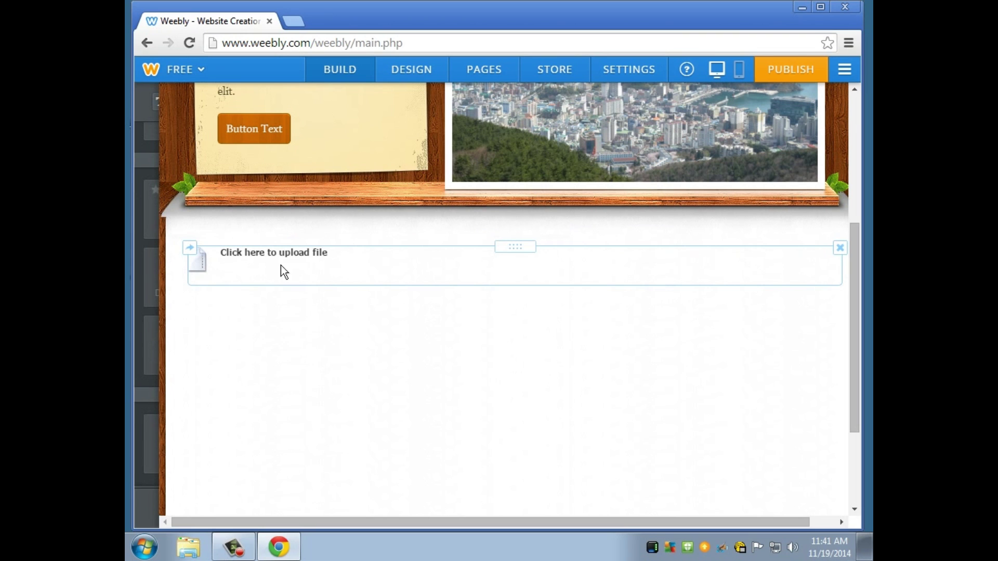
Upload ap_euro_lesson_plan.doc into the new file element.
click(260, 258)
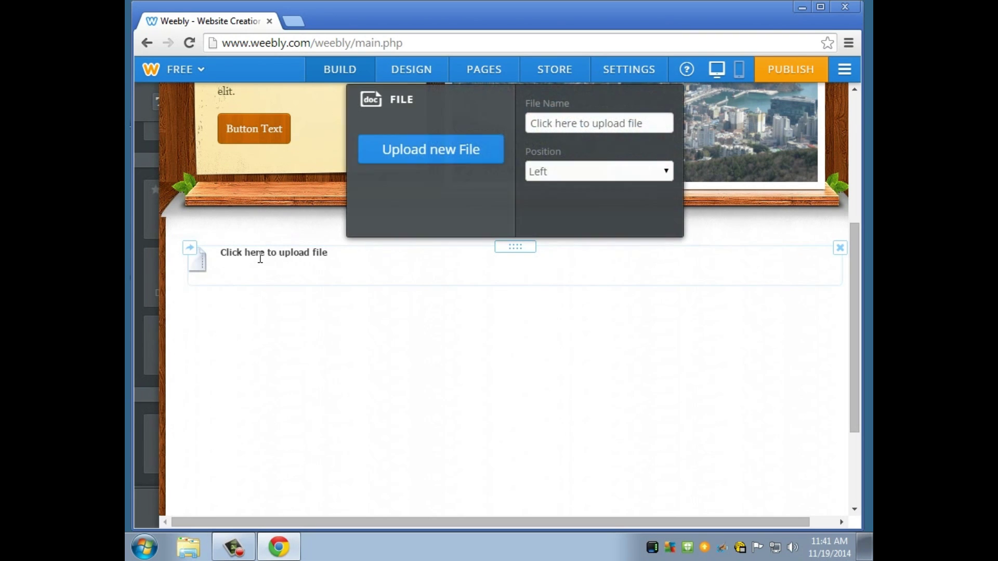
scroll(471, 244, up, 2)
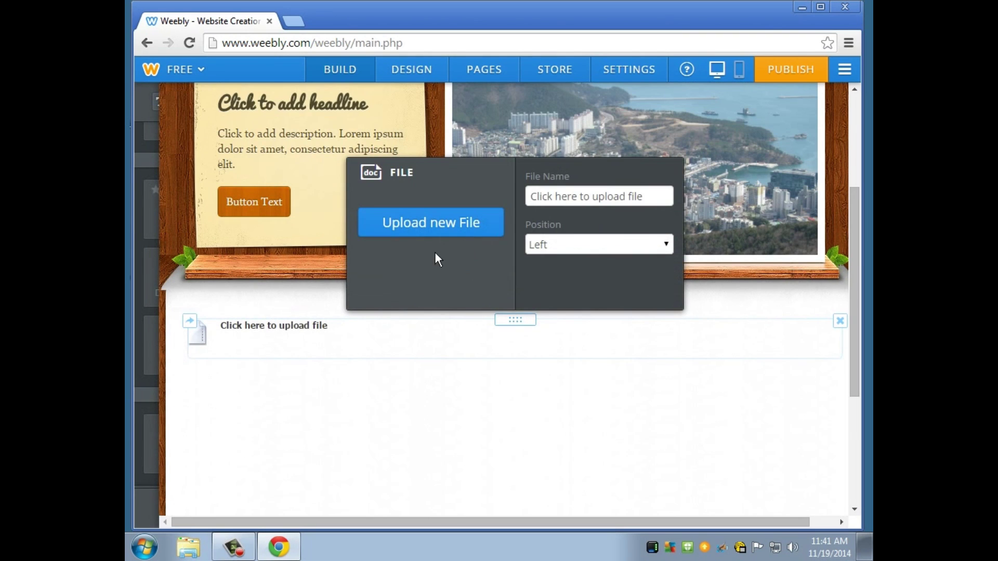
click(425, 229)
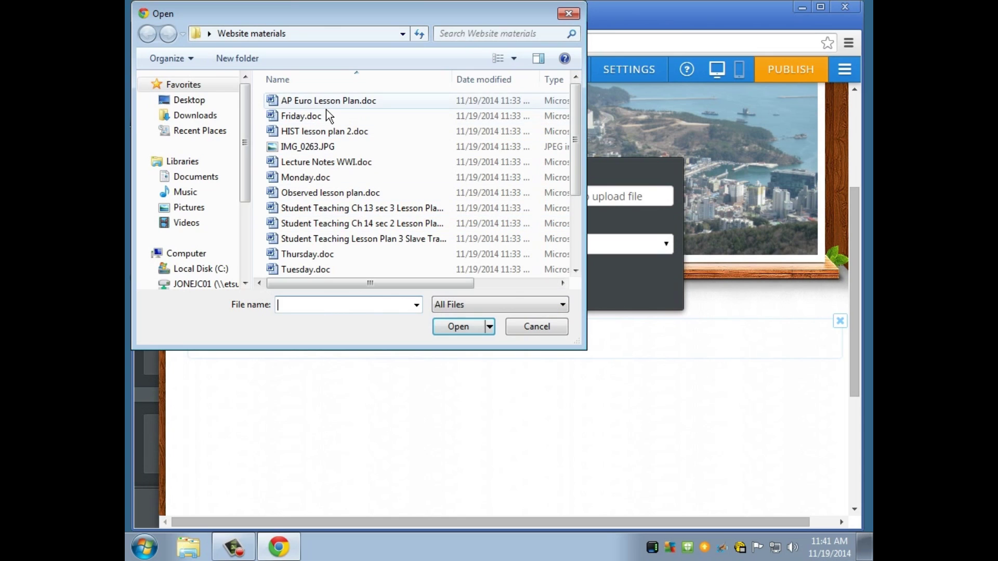
click(474, 328)
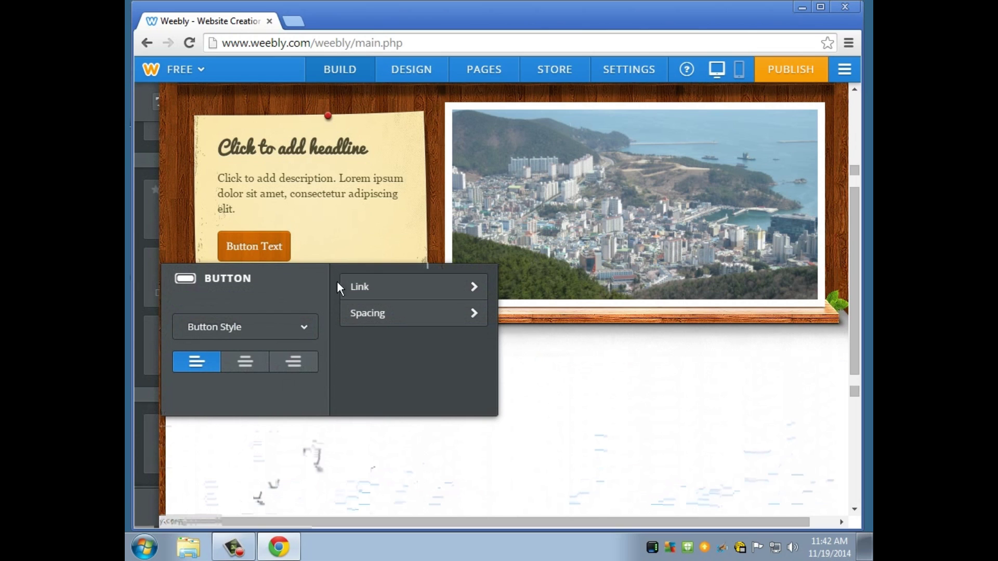
Edit the header's Button Text button, closing its link settings without adding a link.
click(288, 249)
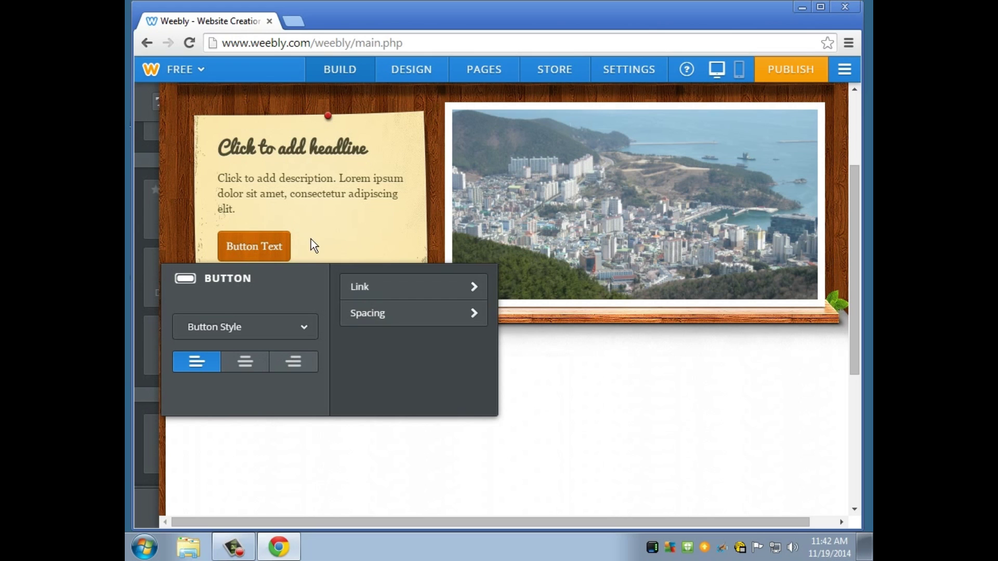
click(421, 297)
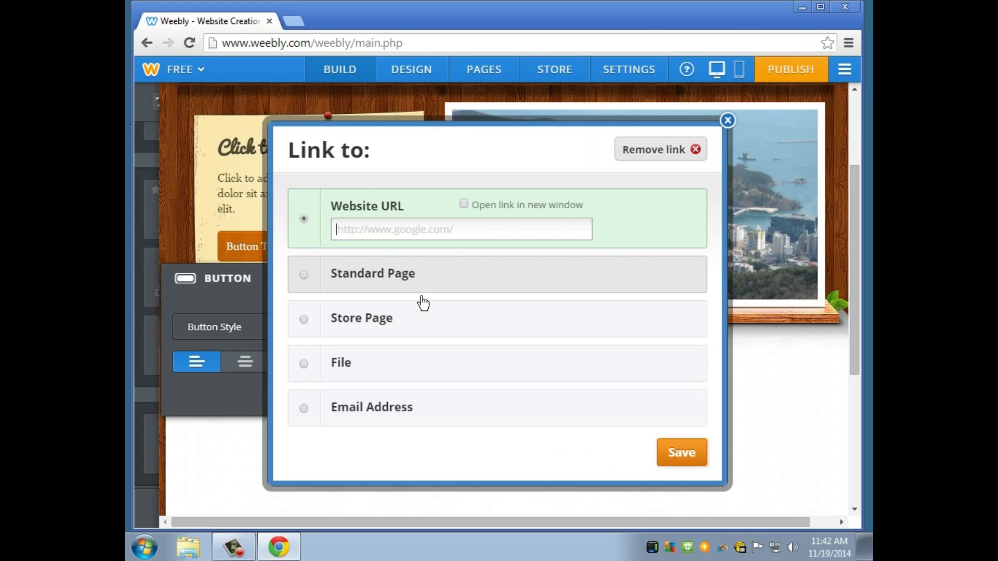
click(727, 120)
click(476, 307)
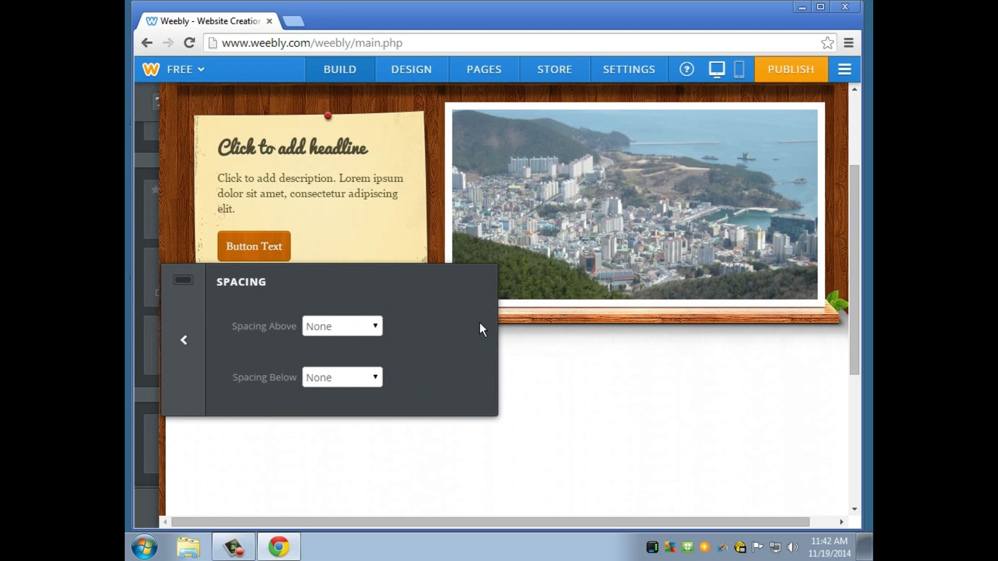
click(579, 400)
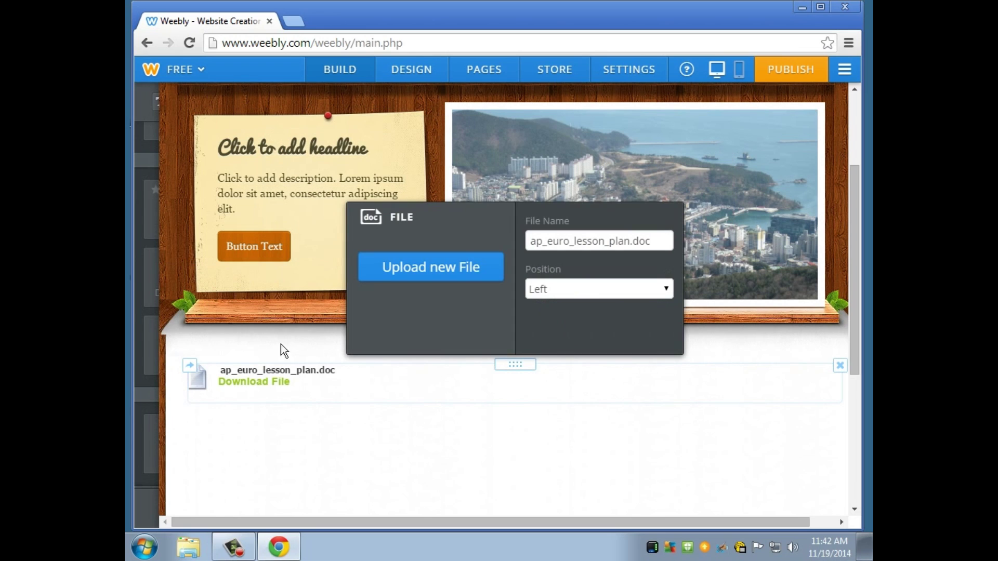
click(304, 270)
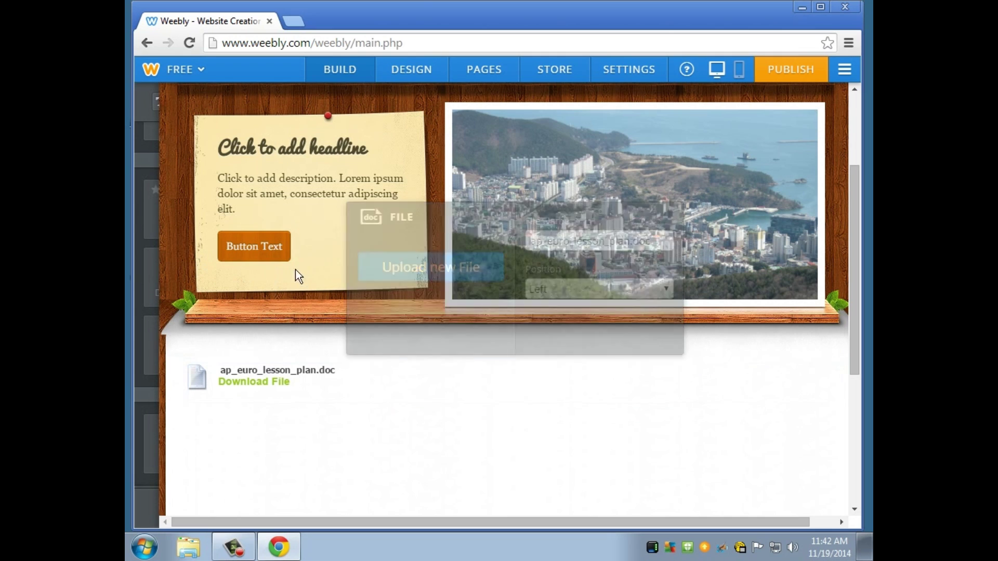
click(274, 249)
Try the small orange style on the Home page button, then restore the large orange style.
mouse_move(153, 244)
scroll(239, 323, up, 6)
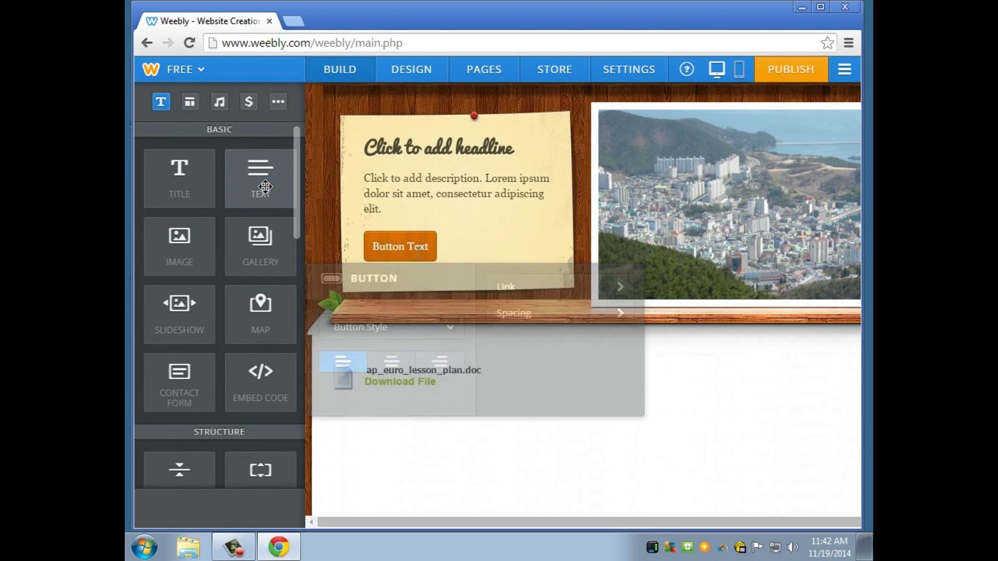
click(405, 246)
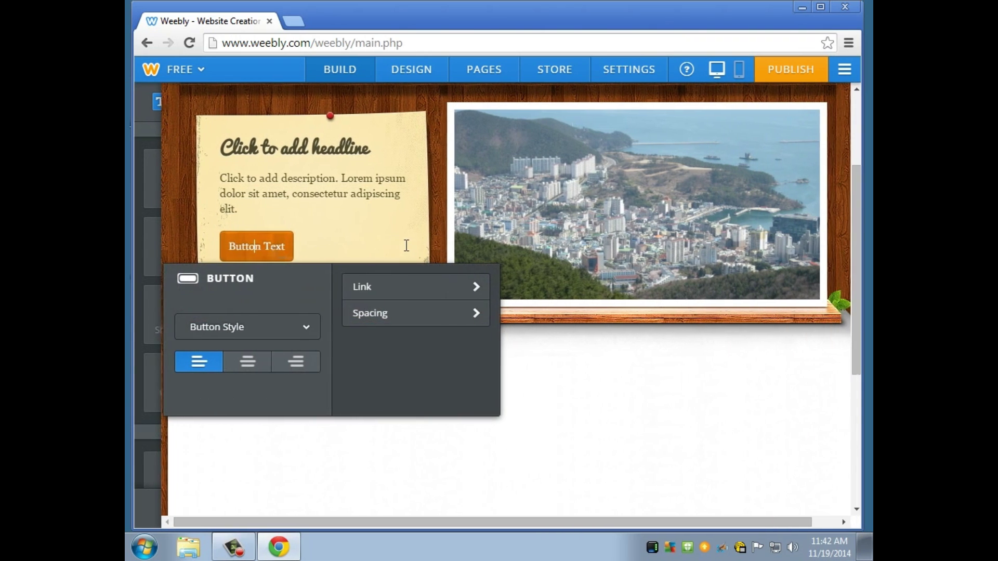
click(310, 335)
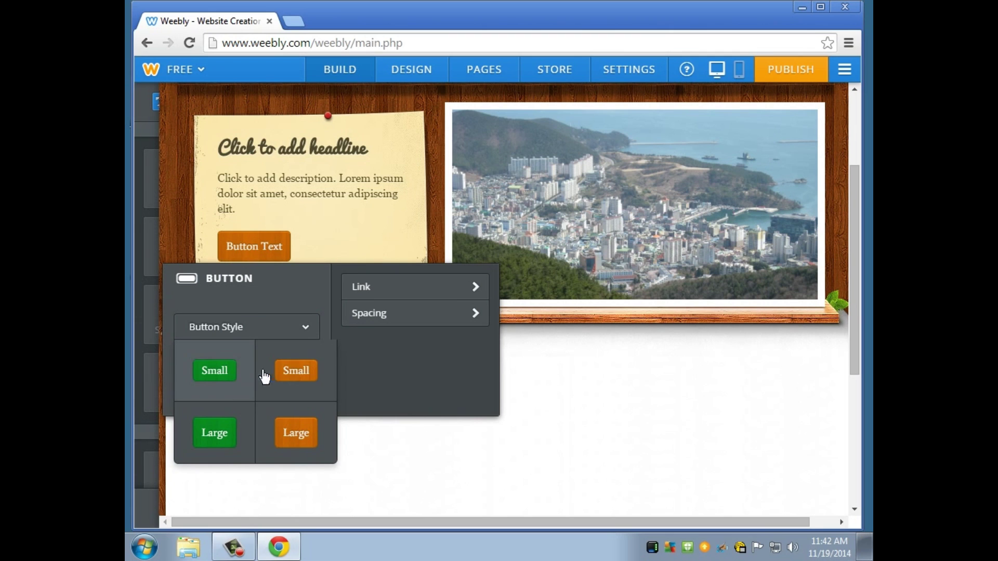
click(291, 387)
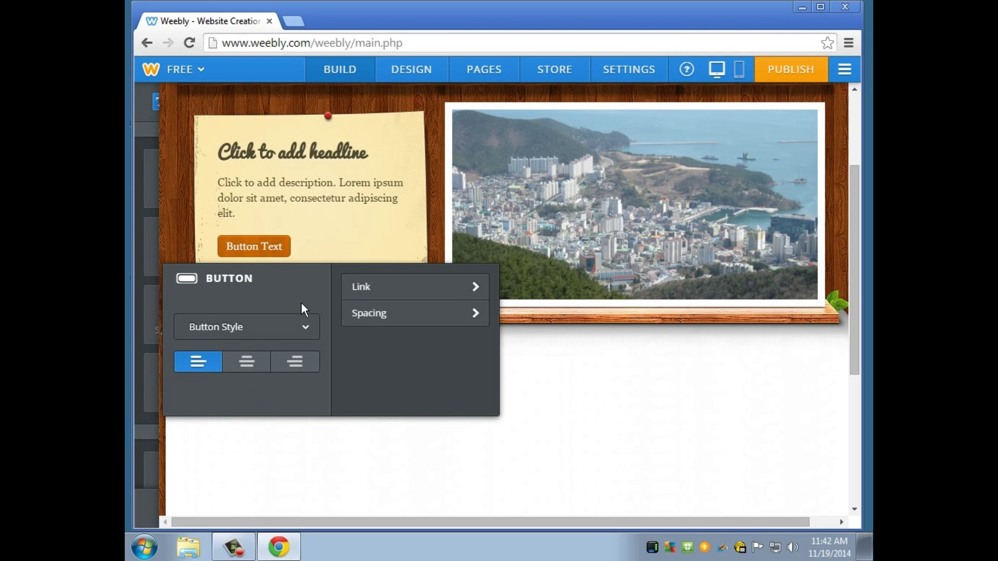
click(312, 336)
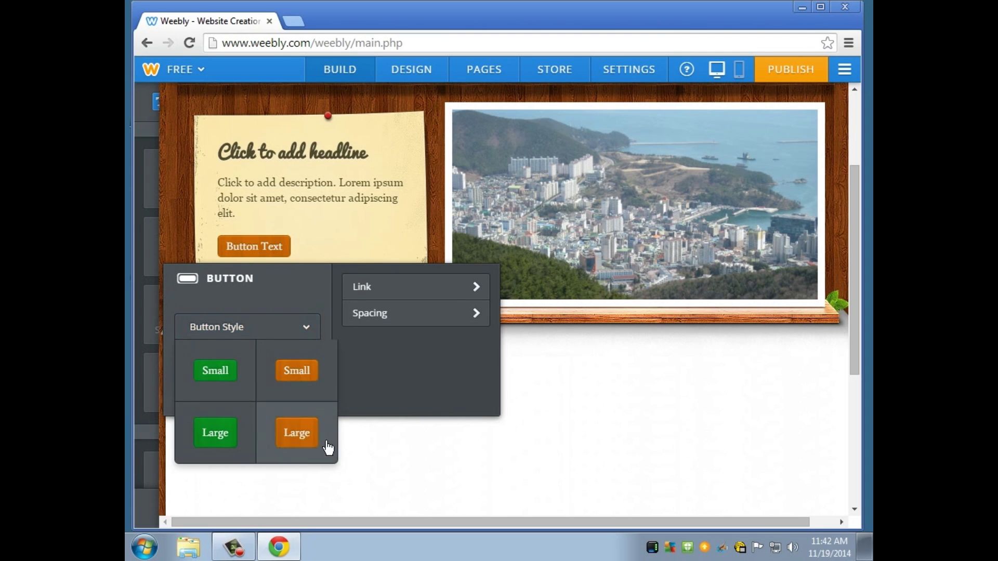
click(328, 446)
click(352, 227)
click(574, 438)
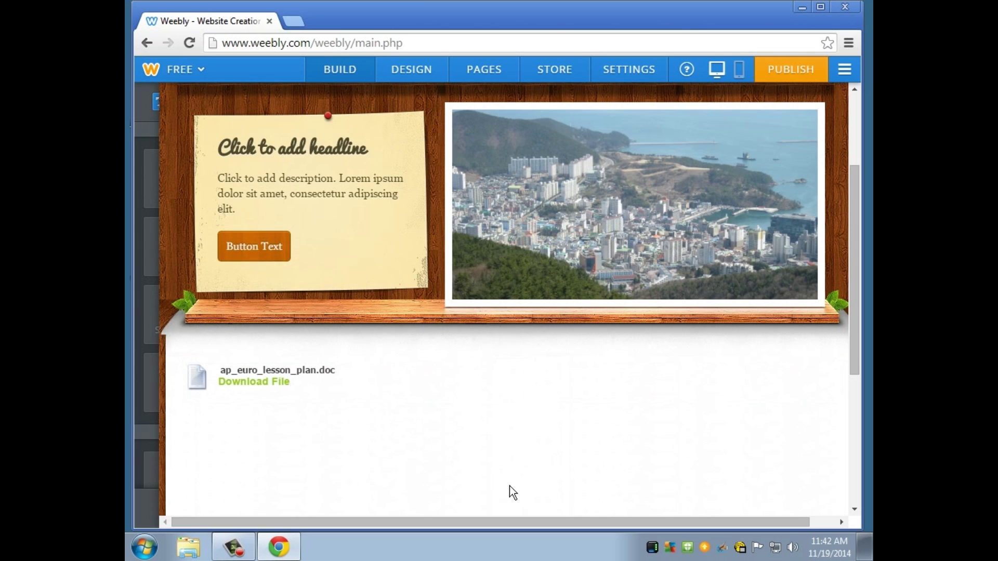
Go to the About page.
scroll(510, 485, down, 1)
scroll(510, 484, up, 3)
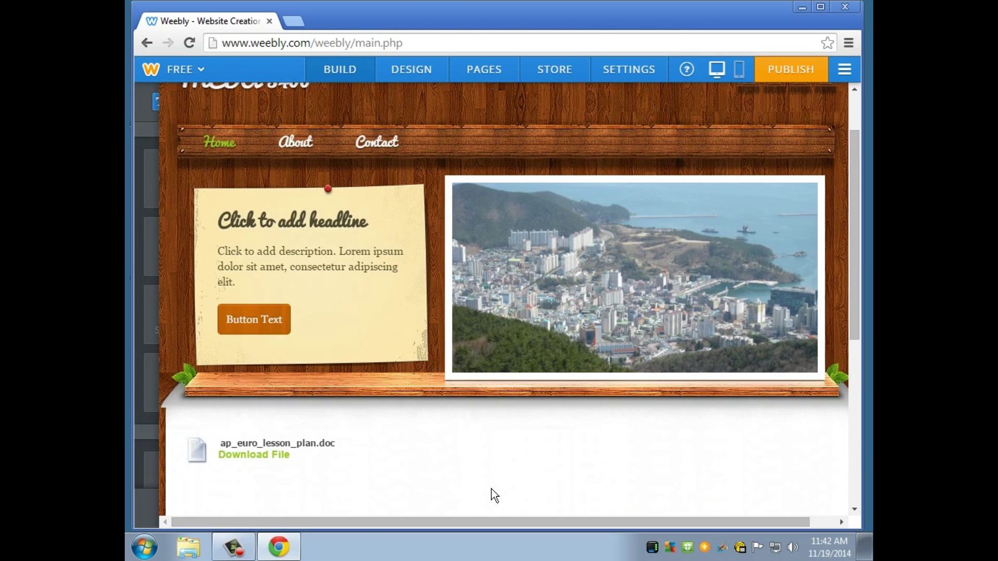
mouse_move(132, 313)
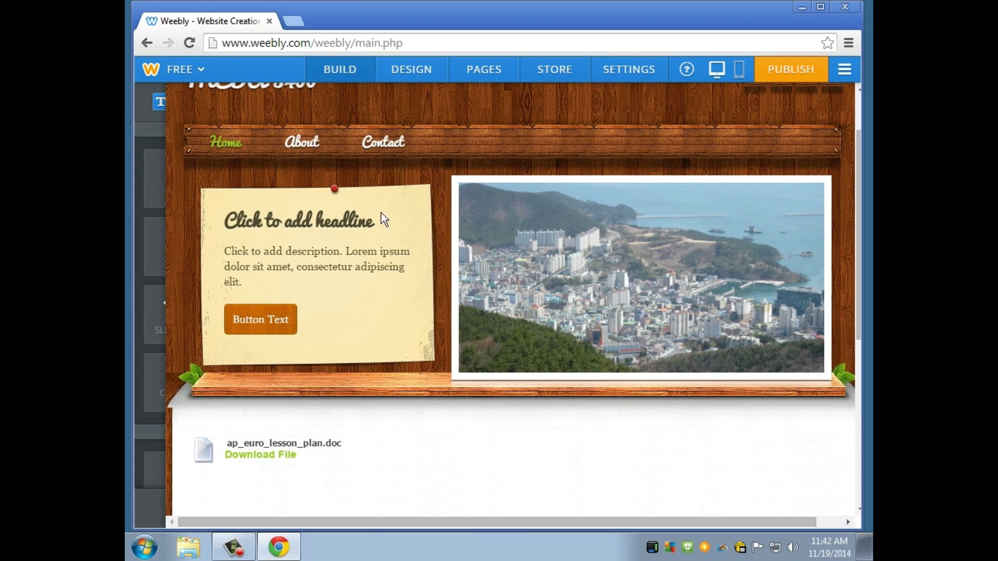
click(304, 145)
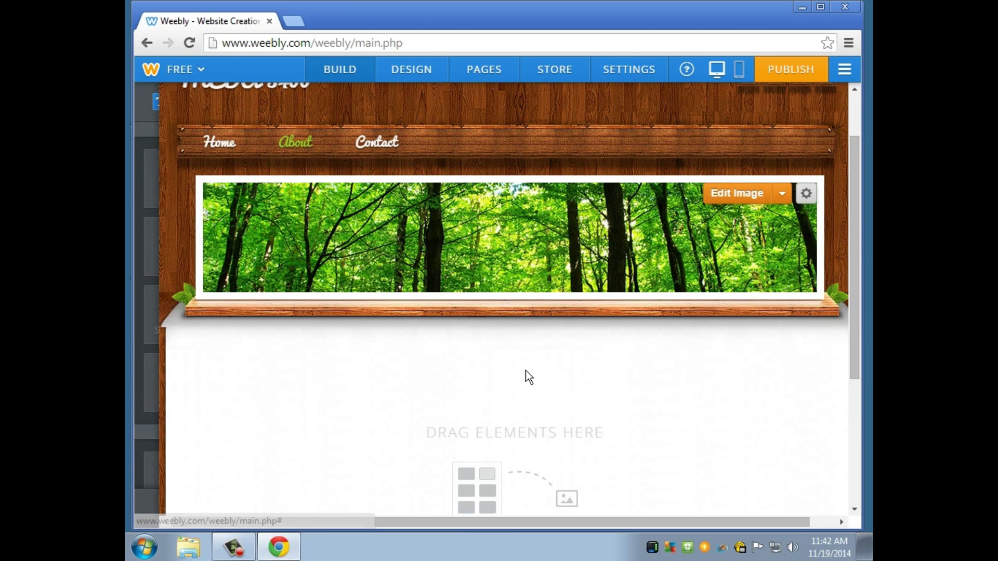
Place a Google map of the Hayes Valley area below the About page banner.
scroll(525, 365, down, 5)
scroll(526, 385, up, 3)
mouse_move(151, 289)
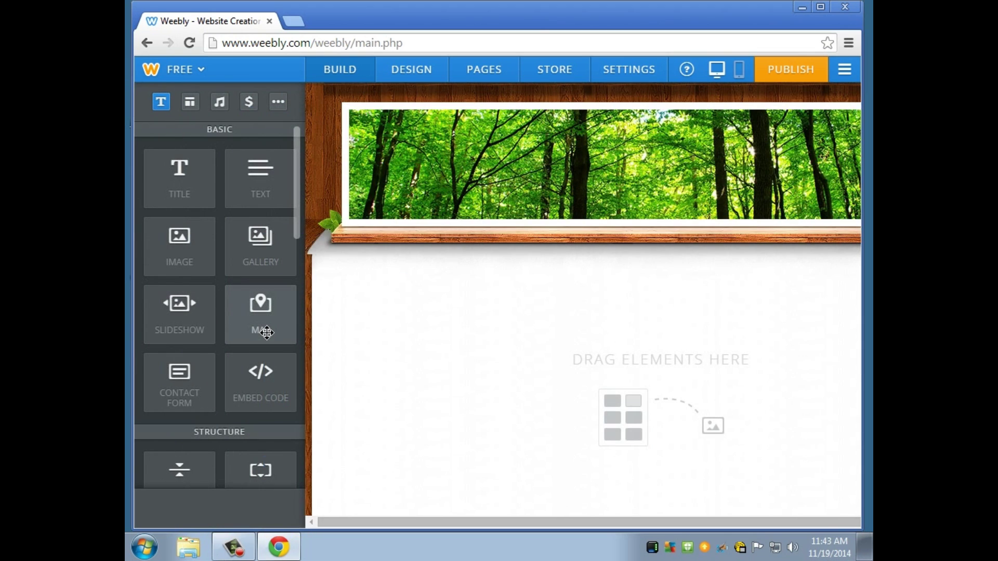
drag(267, 332, 520, 400)
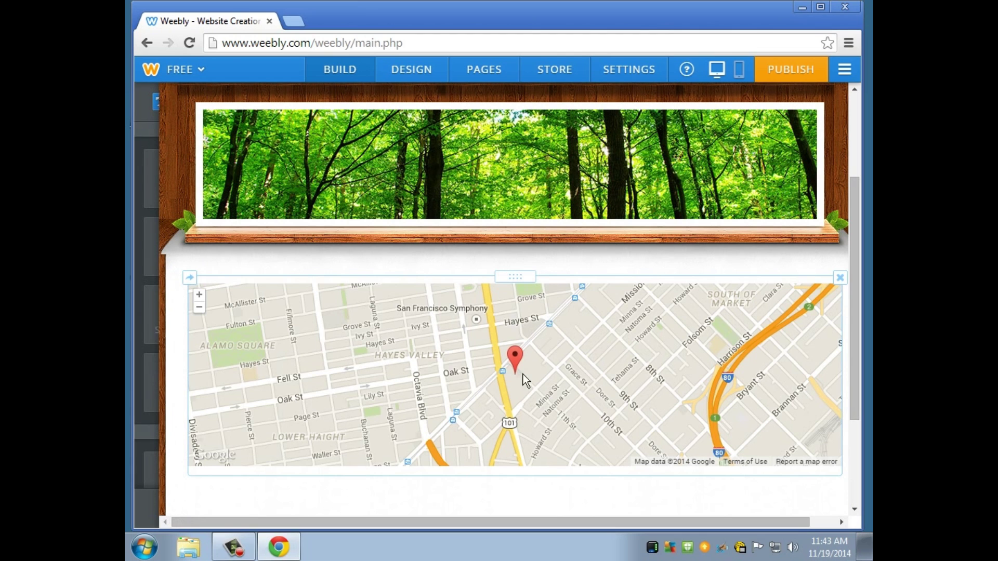
Add a divider beneath the map and an empty text block below it.
scroll(533, 379, down, 3)
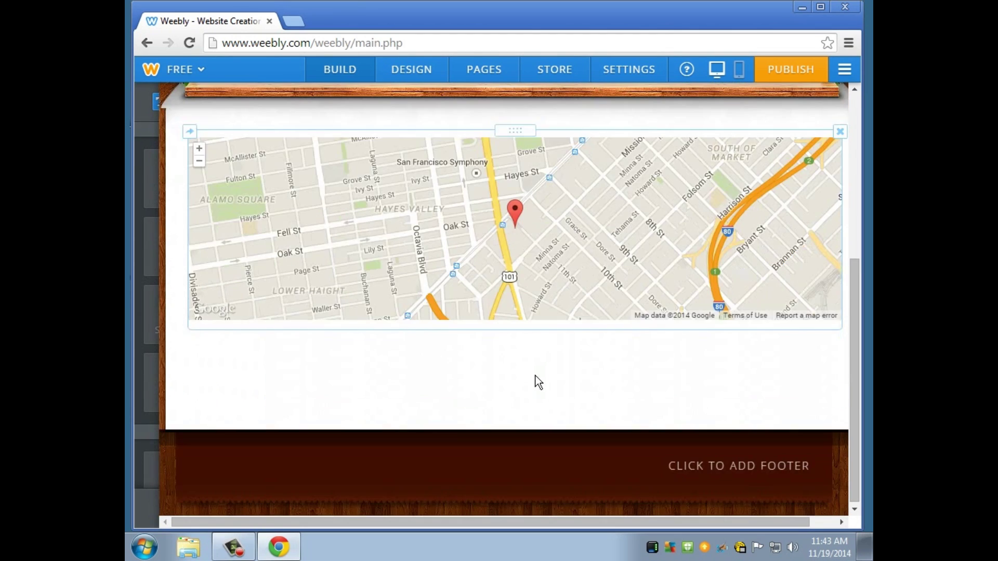
scroll(281, 398, up, 2)
mouse_move(153, 285)
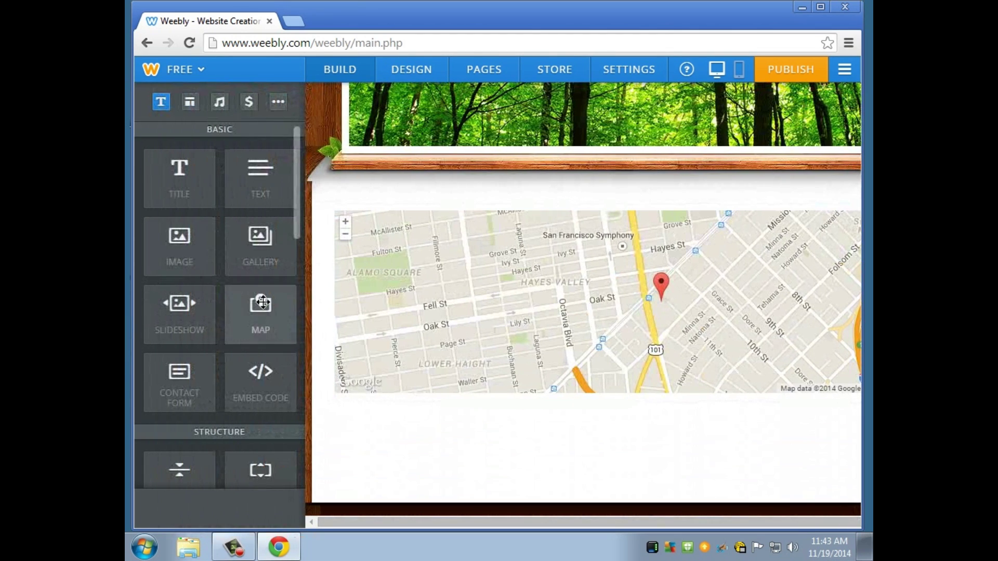
scroll(224, 264, down, 4)
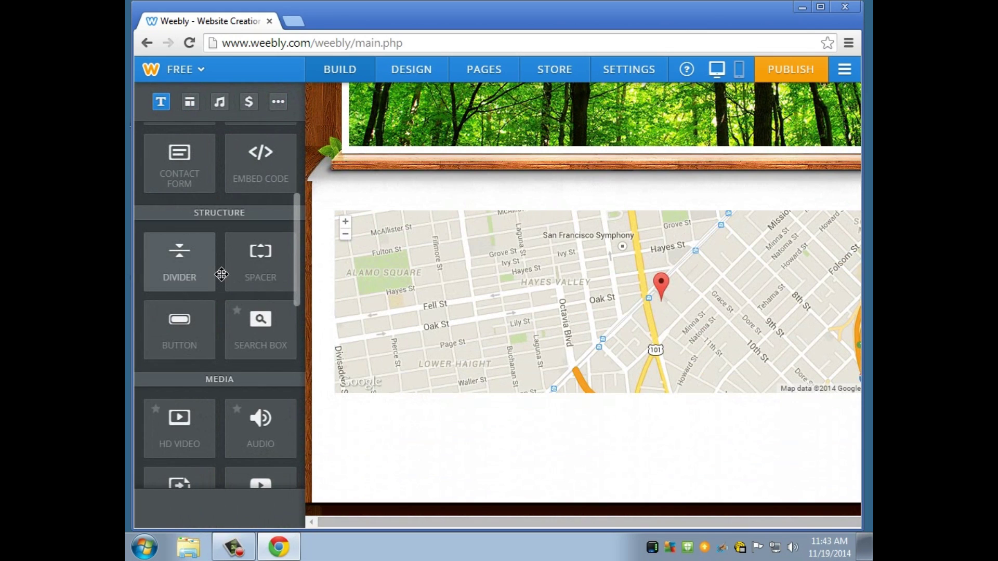
drag(180, 262, 488, 460)
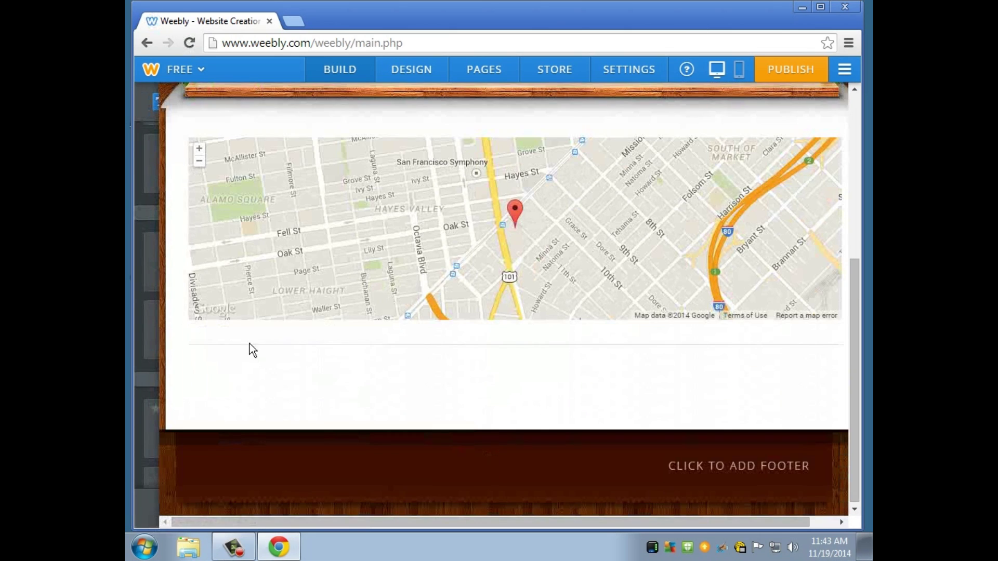
mouse_move(134, 169)
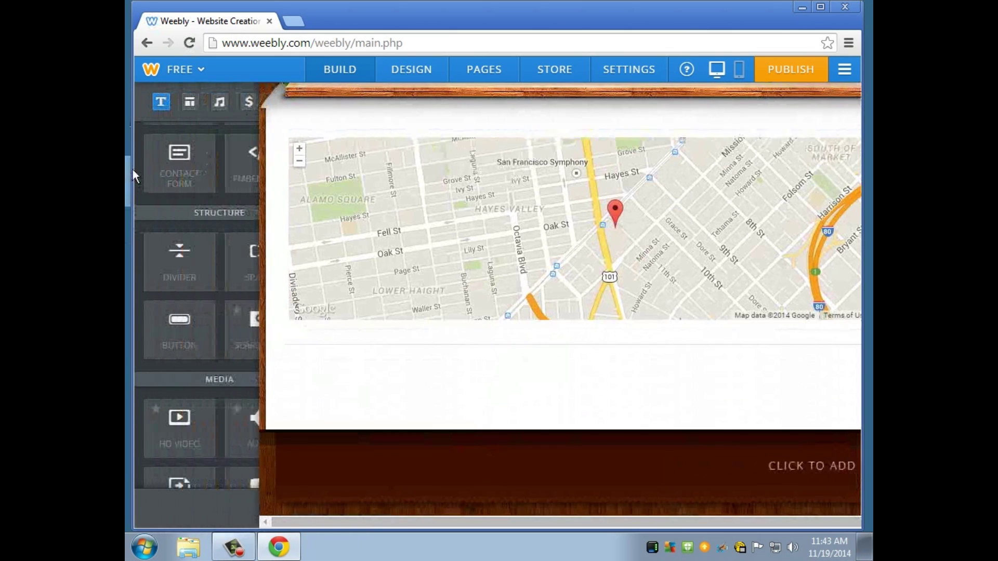
drag(260, 177, 366, 410)
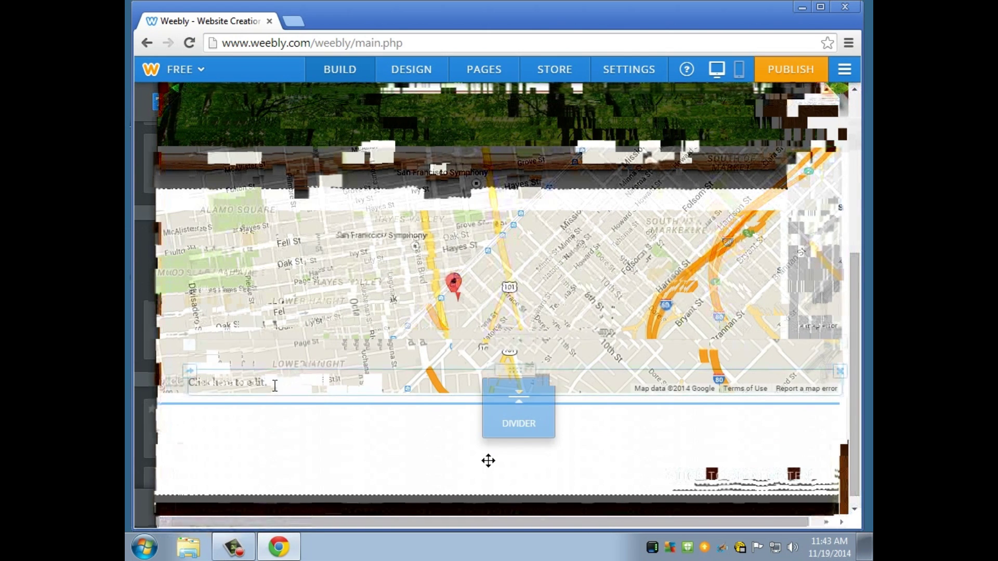
Write 'This map will be useful for your next assignment.' under the map, then return to Home.
click(275, 386)
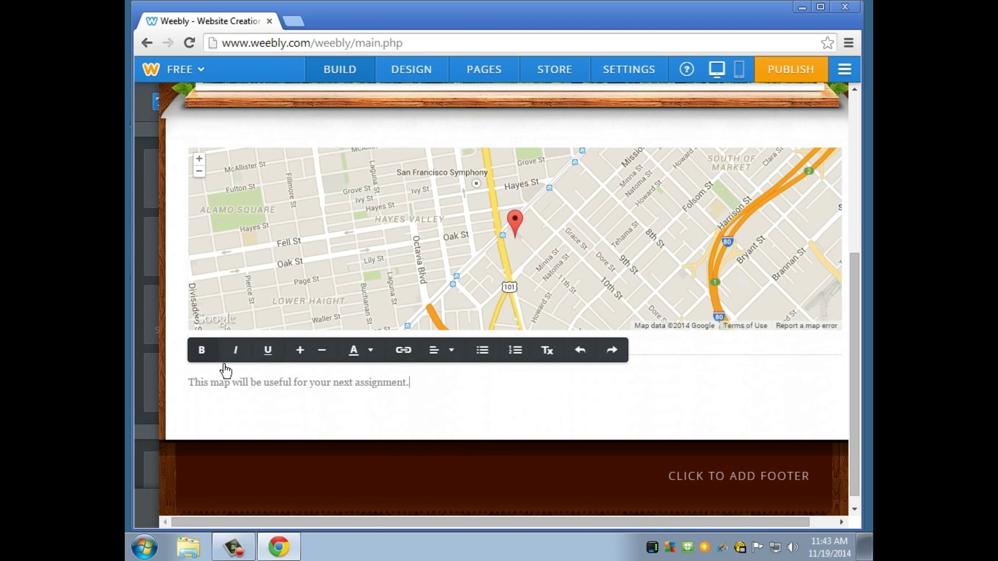
click(372, 358)
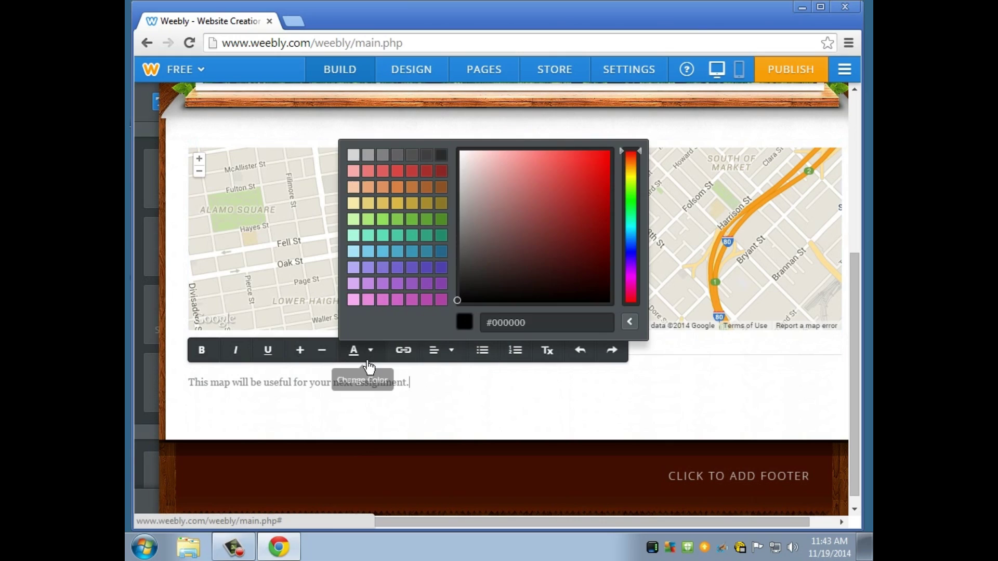
click(373, 364)
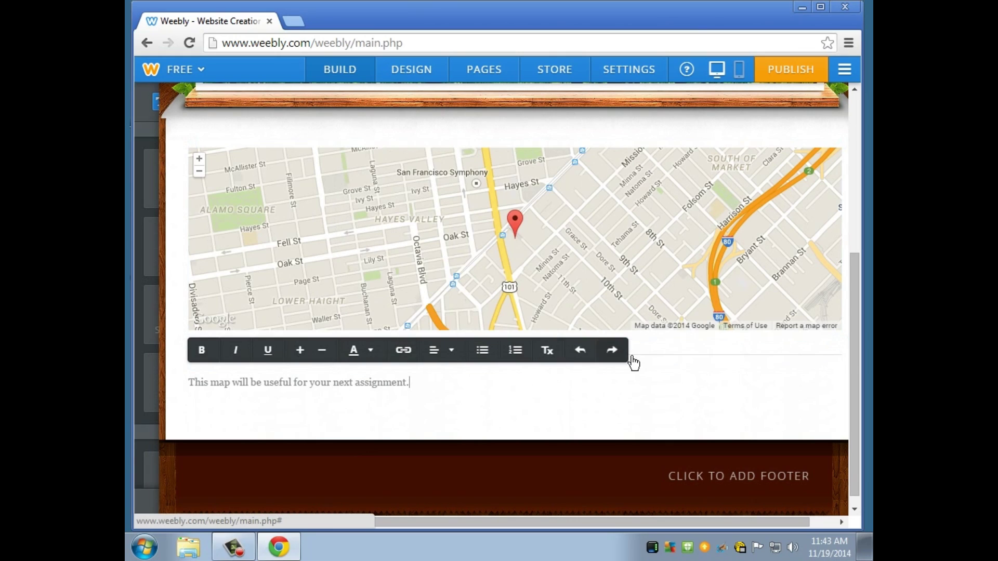
click(599, 423)
scroll(545, 488, up, 10)
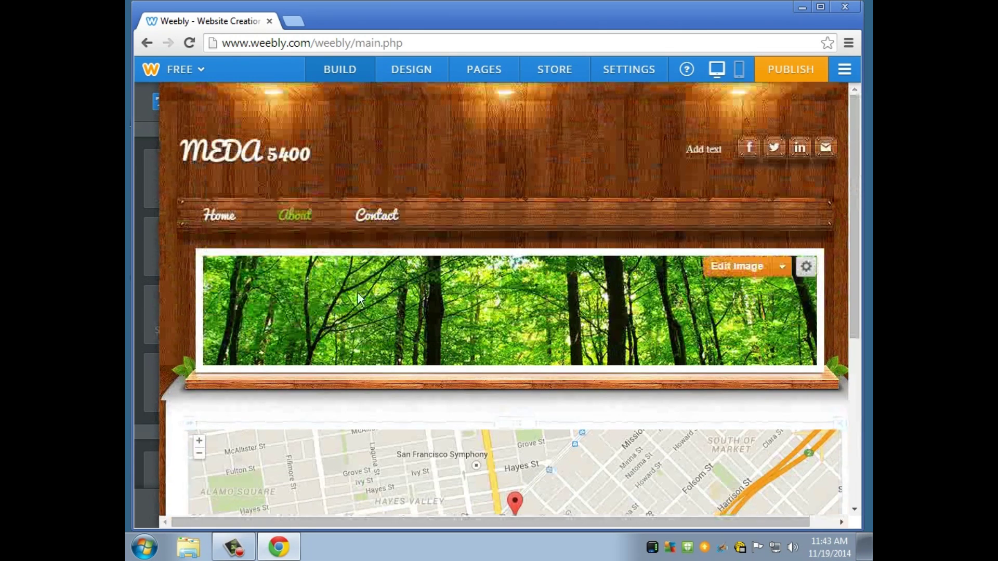
click(236, 224)
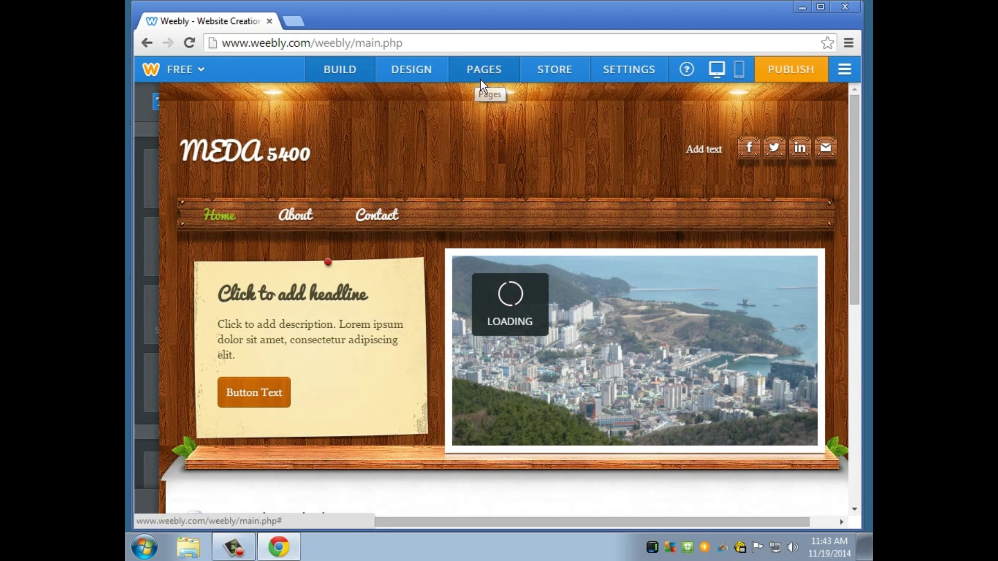
Add a new standard page named 'Standards' from the Pages list.
click(480, 80)
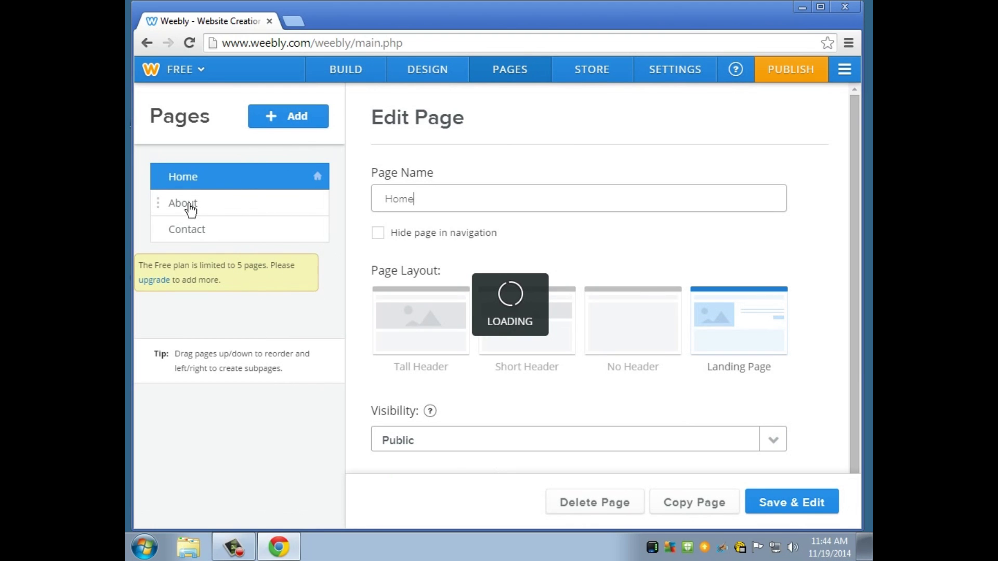
click(298, 125)
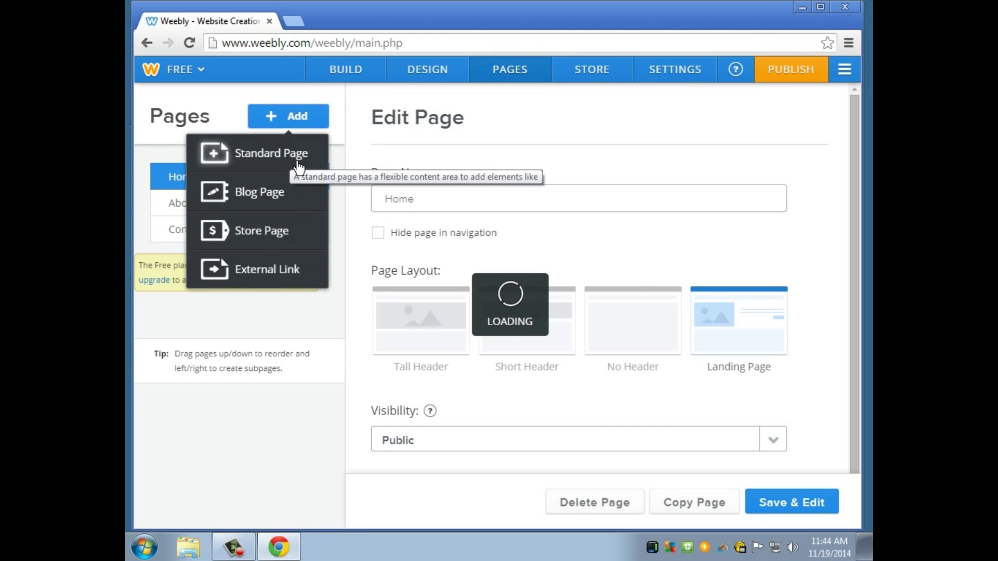
click(296, 167)
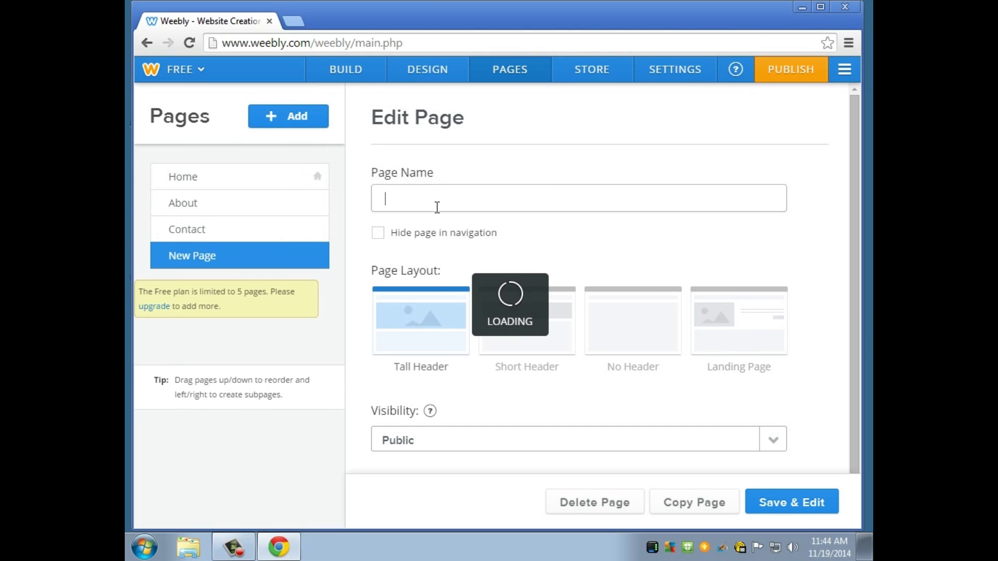
text(Sta)
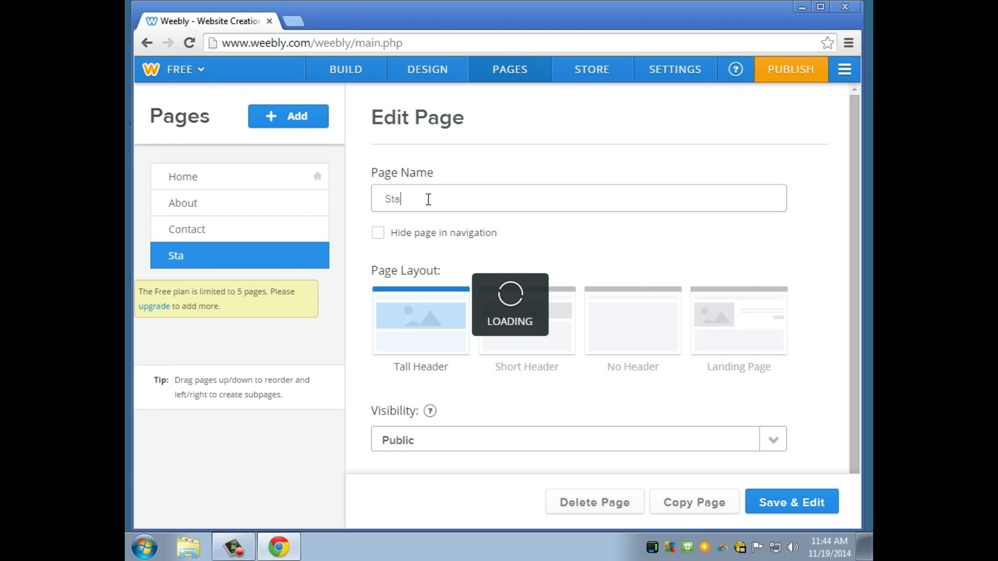
text(ndards)
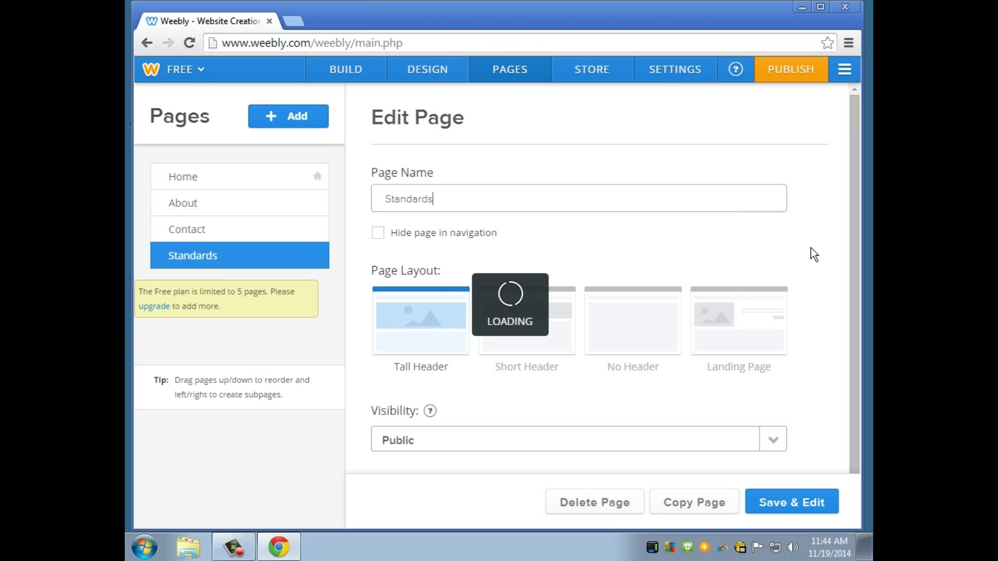
scroll(815, 255, down, 1)
scroll(815, 255, up, 1)
scroll(448, 413, down, 1)
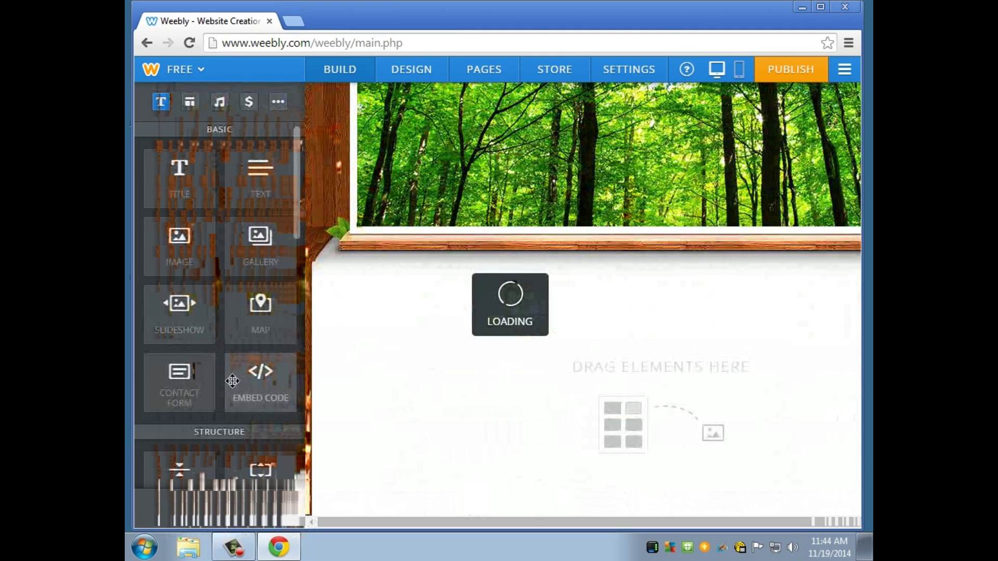
scroll(229, 389, down, 5)
scroll(228, 388, down, 3)
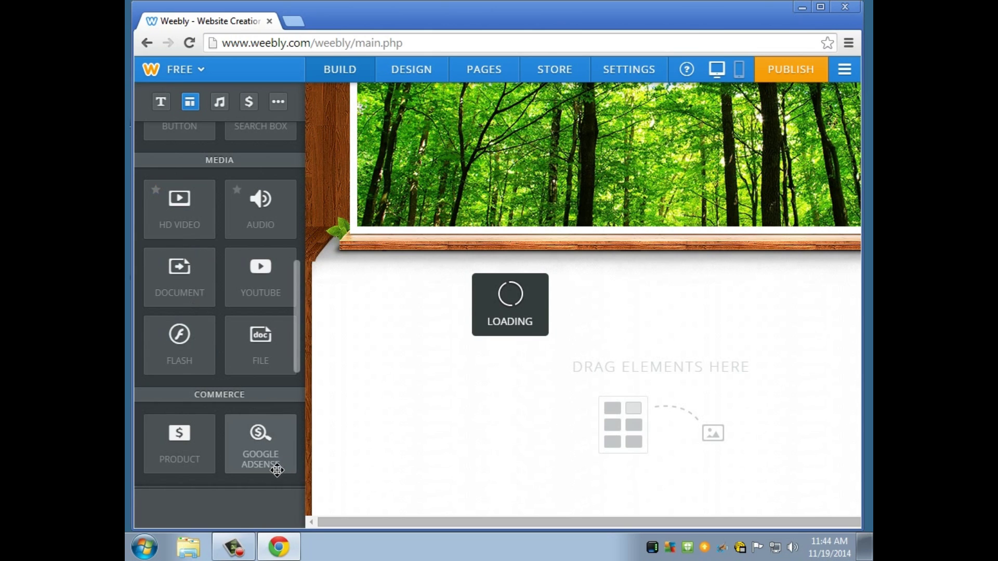
scroll(272, 462, down, 6)
scroll(265, 460, up, 3)
scroll(263, 457, down, 2)
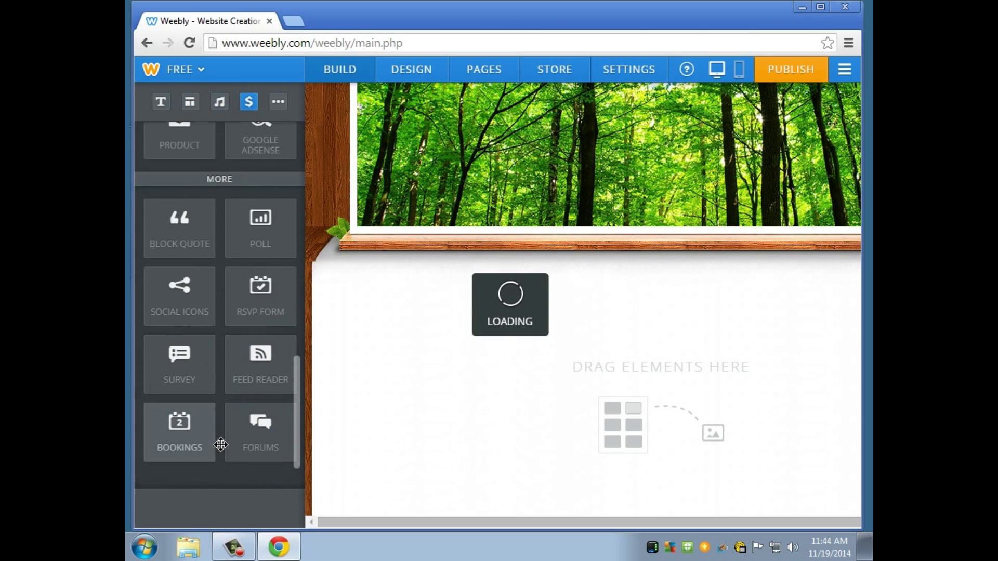
scroll(227, 452, up, 10)
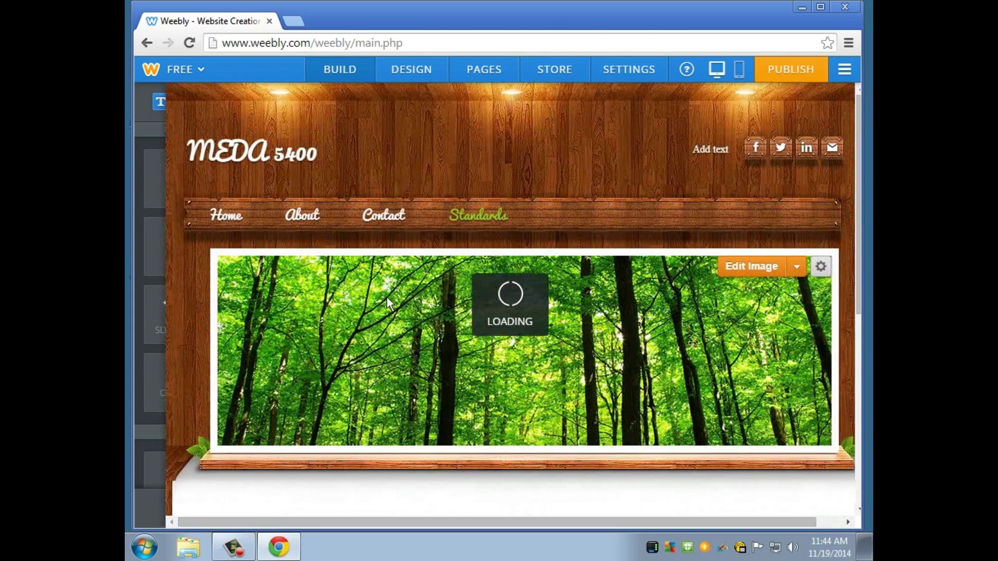
Publish the site to medatutorial.weebly.com, skipping categorization and dismissing the confirmation.
click(242, 215)
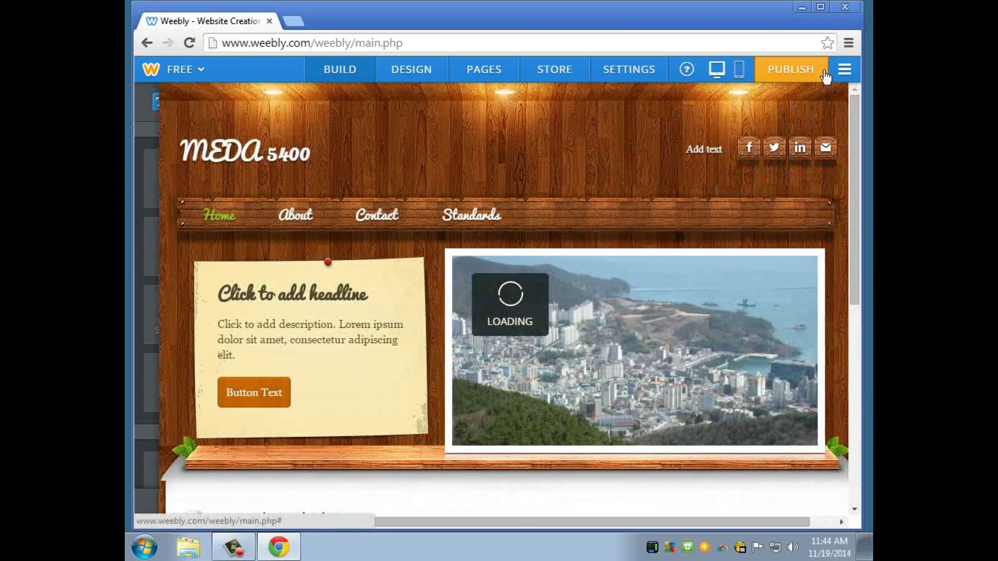
click(825, 76)
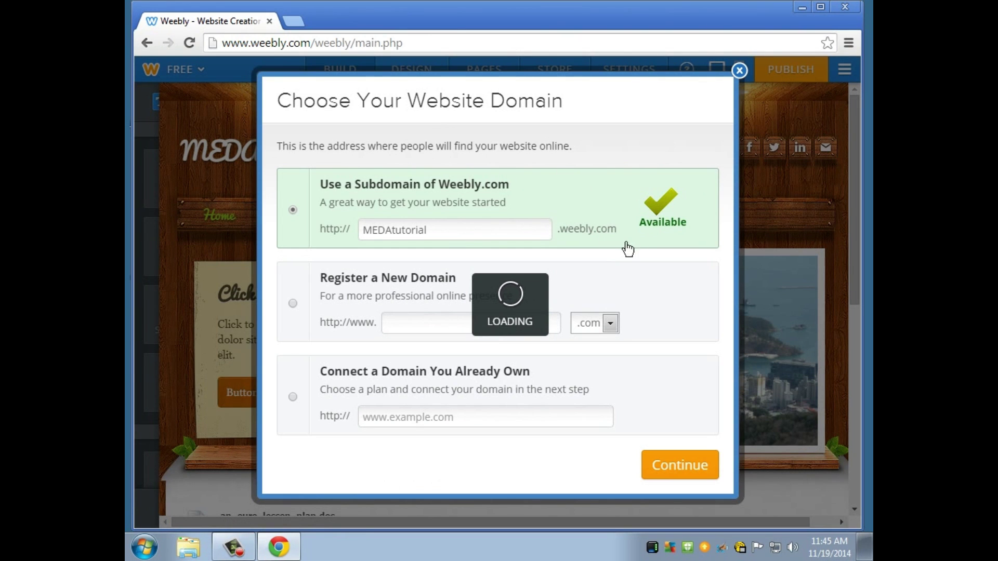
click(673, 477)
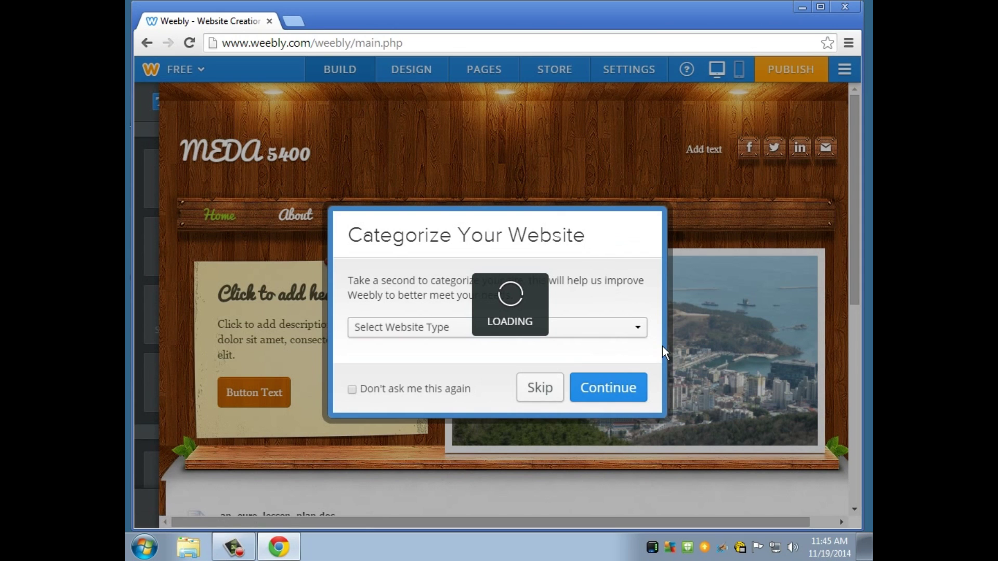
click(557, 393)
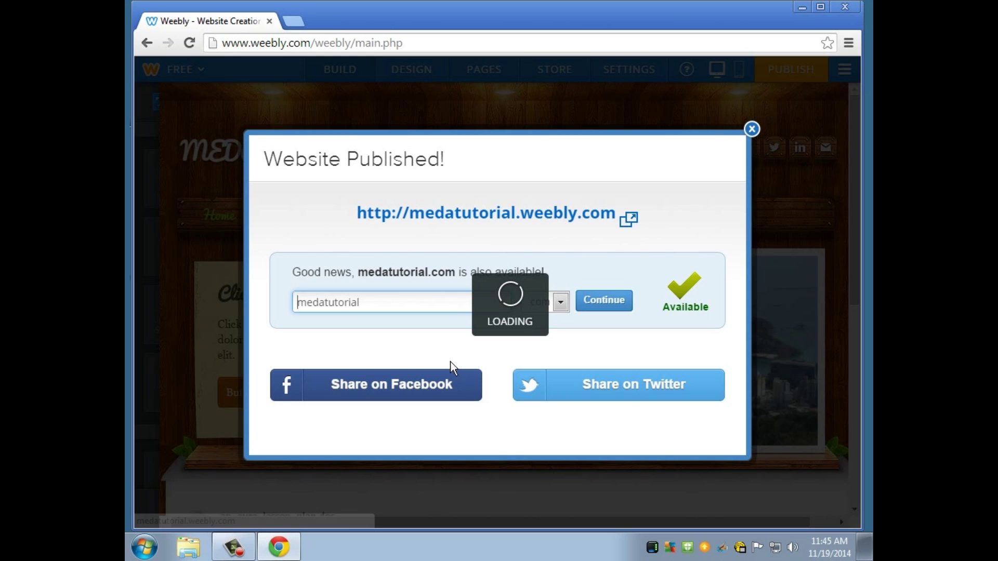
click(751, 129)
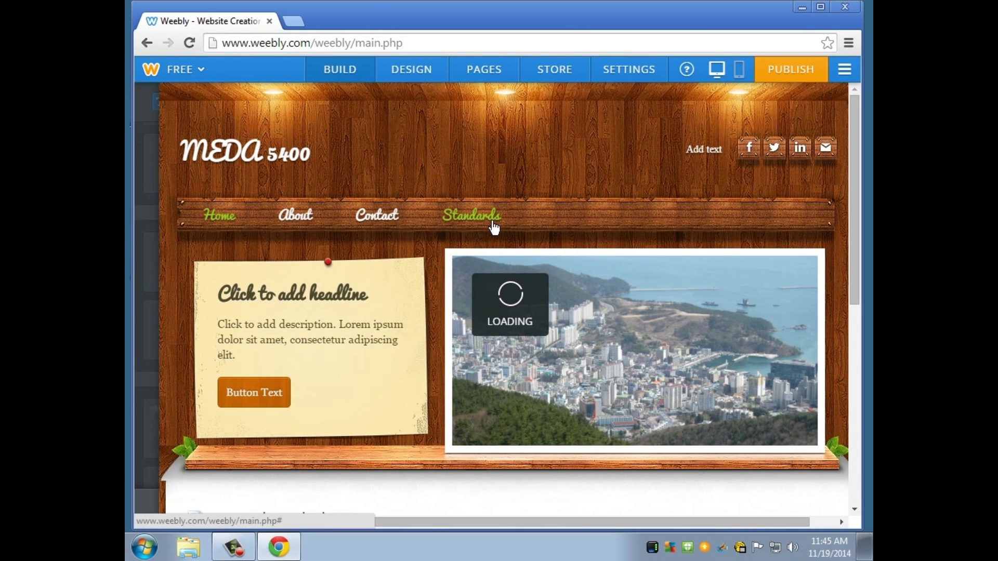
On the Standards page, drop a button below the forest image and label it 'Standards'.
click(491, 222)
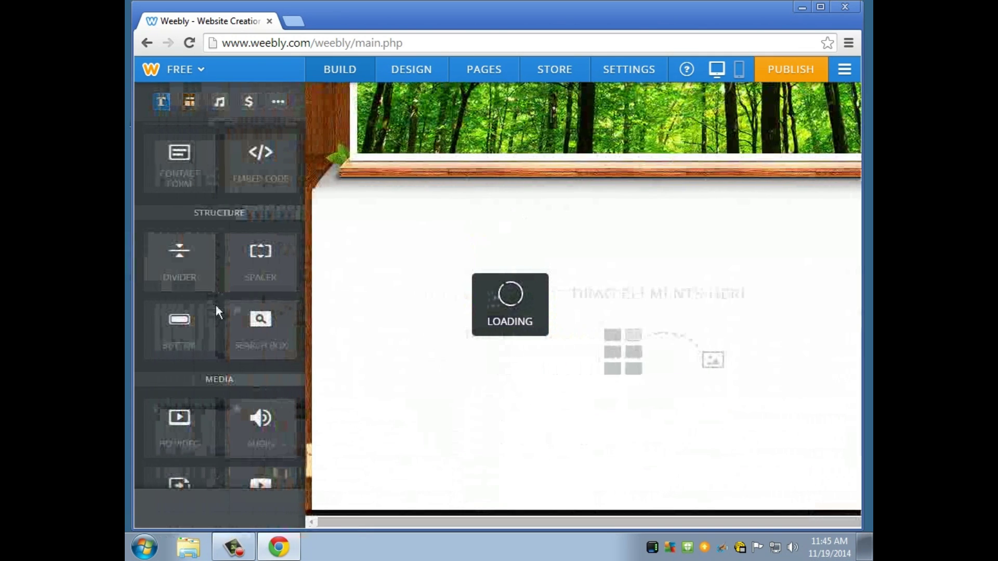
drag(189, 345, 263, 289)
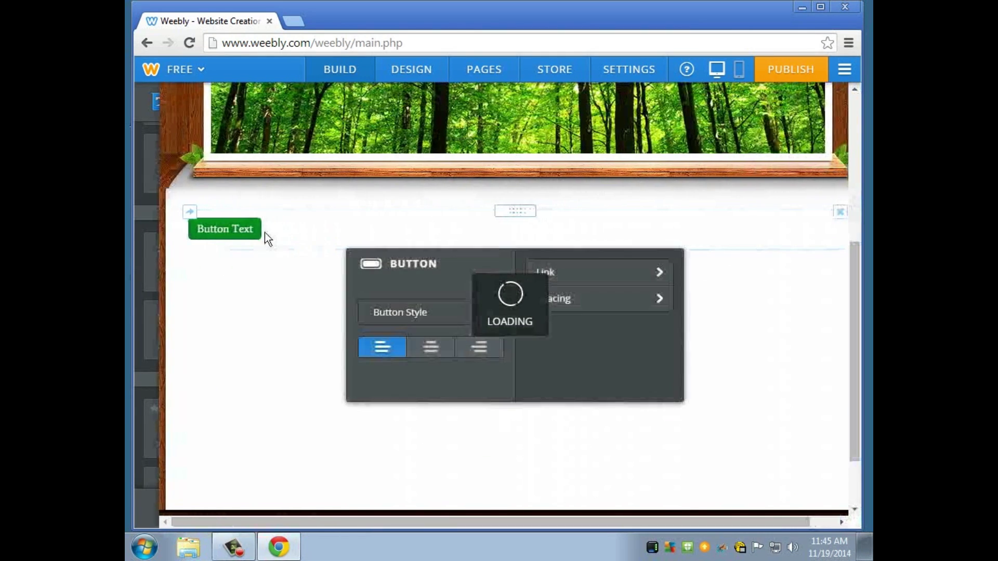
click(257, 232)
key(BackSpace)
key(BackSpace)
key(BackSpace)
key(BackSpace)
key(BackSpace)
key(BackSpace)
key(BackSpace)
key(BackSpace)
key(BackSpace)
key(BackSpace)
key(BackSpace)
text($tandards)
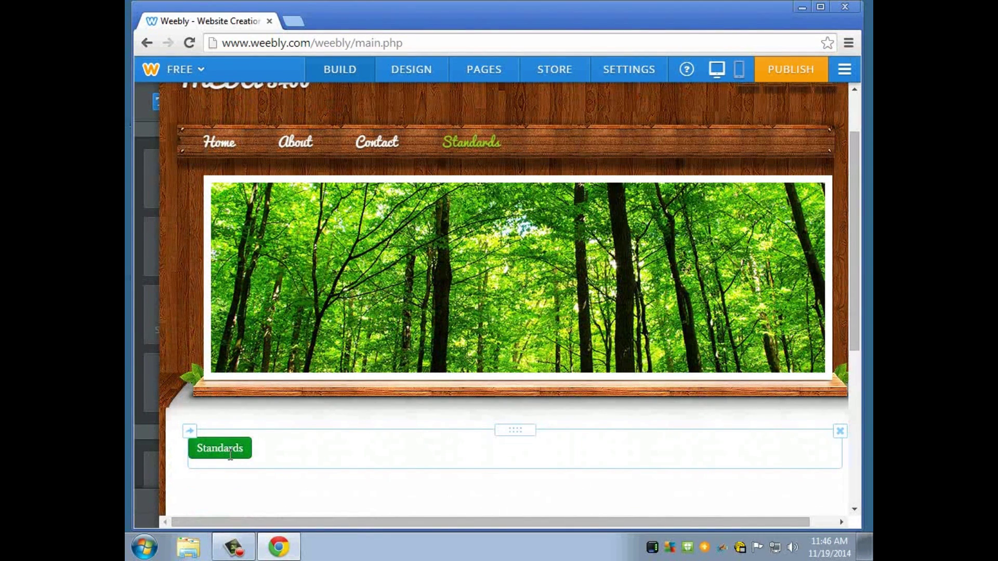
click(230, 455)
click(556, 301)
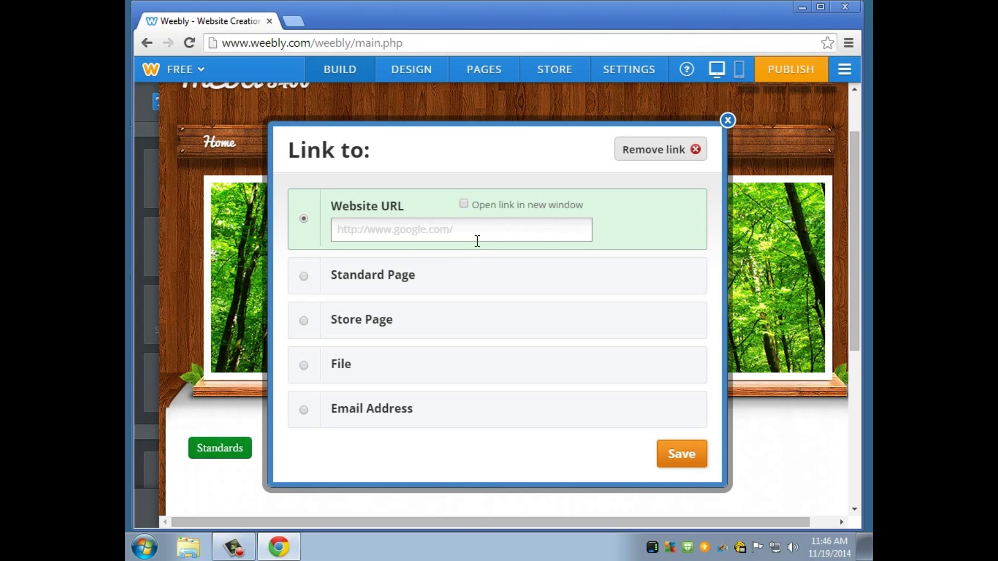
click(476, 237)
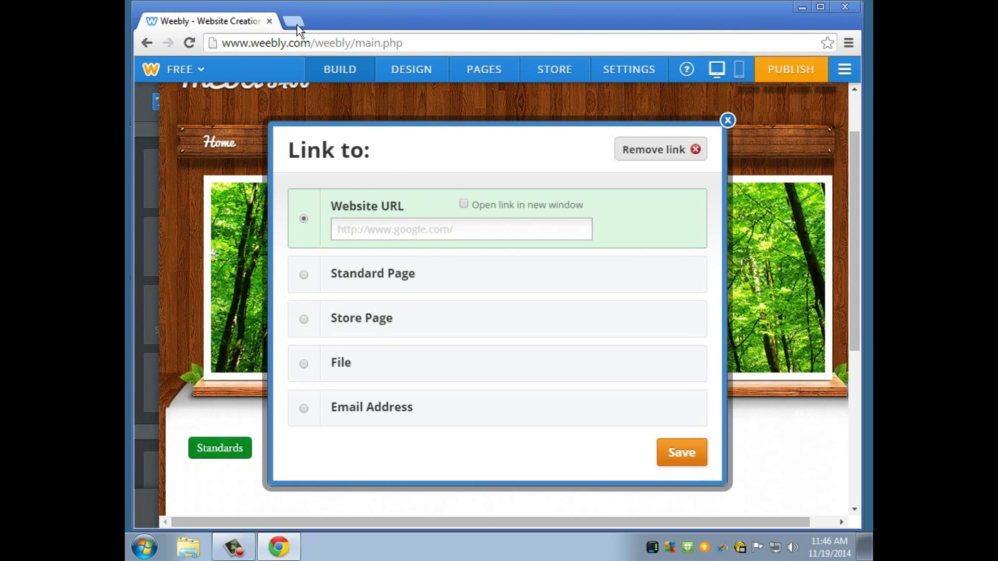
click(511, 228)
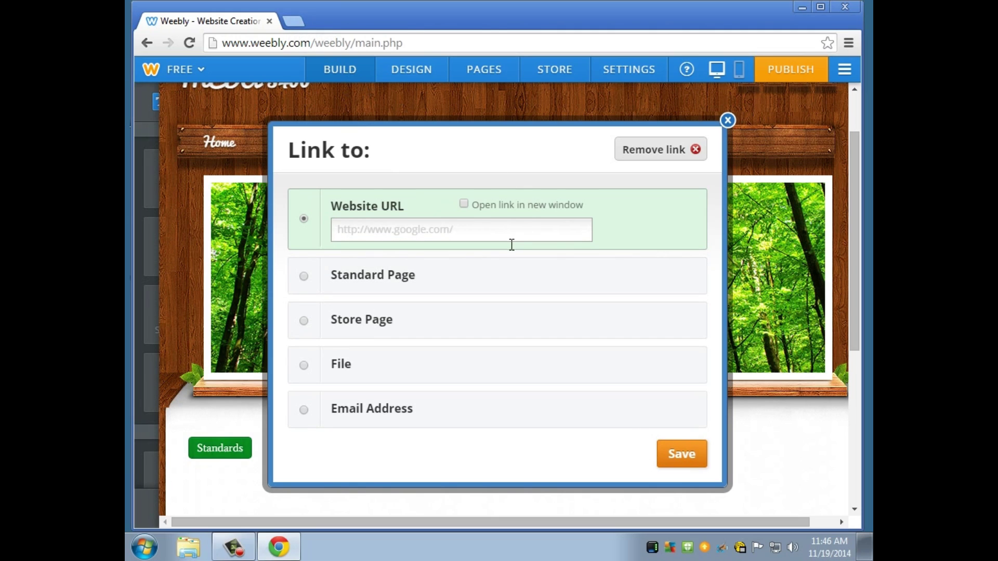
click(504, 235)
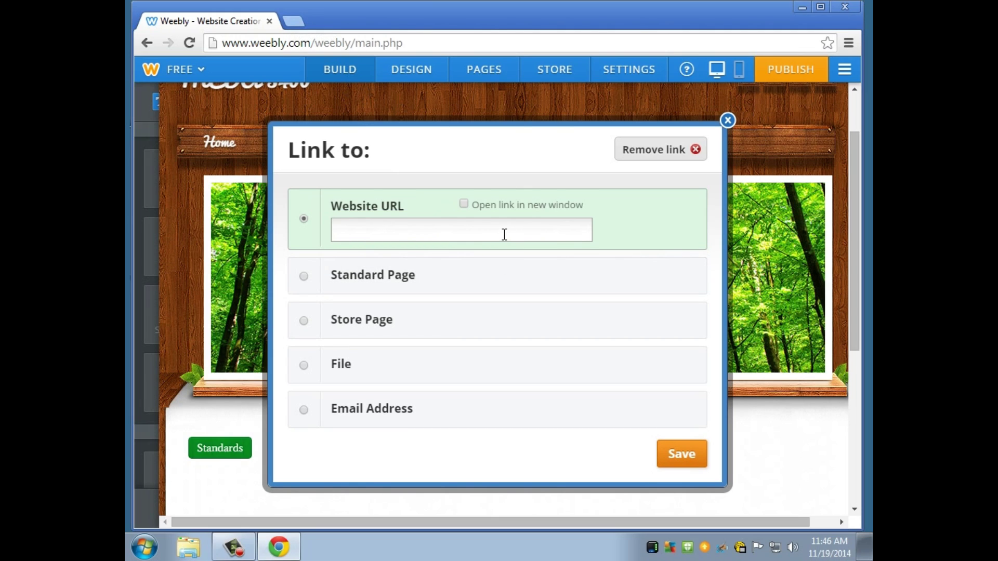
text(www.etsu.edu)
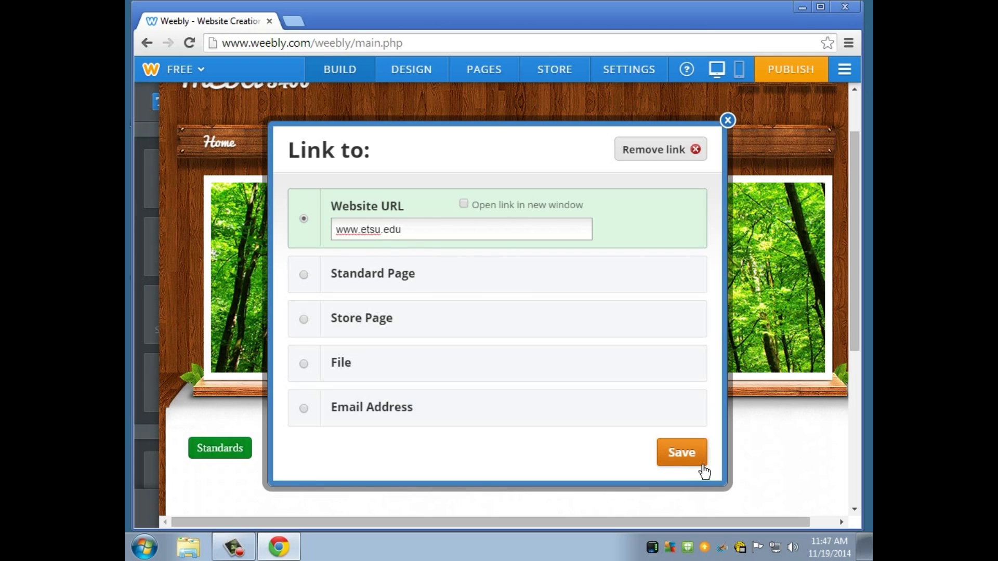
click(698, 464)
Enter the owner's e-mail address in the header's email social icon settings.
click(627, 493)
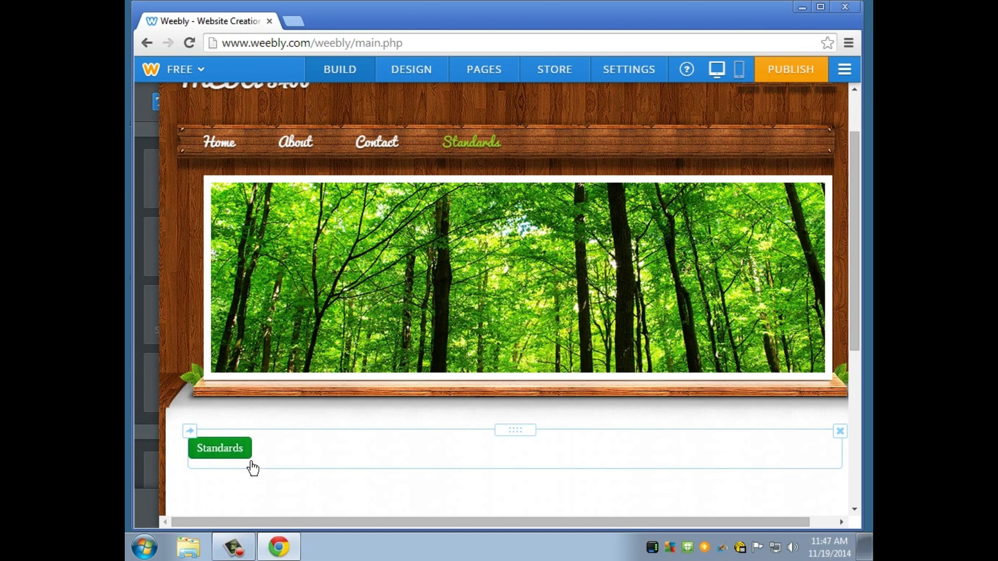
scroll(289, 499, down, 3)
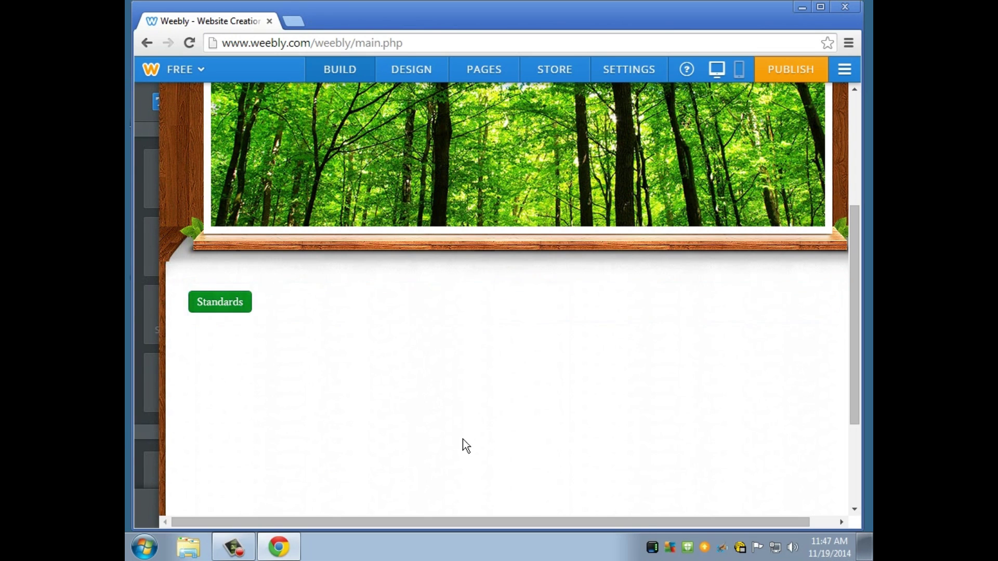
scroll(455, 449, up, 1)
mouse_move(151, 312)
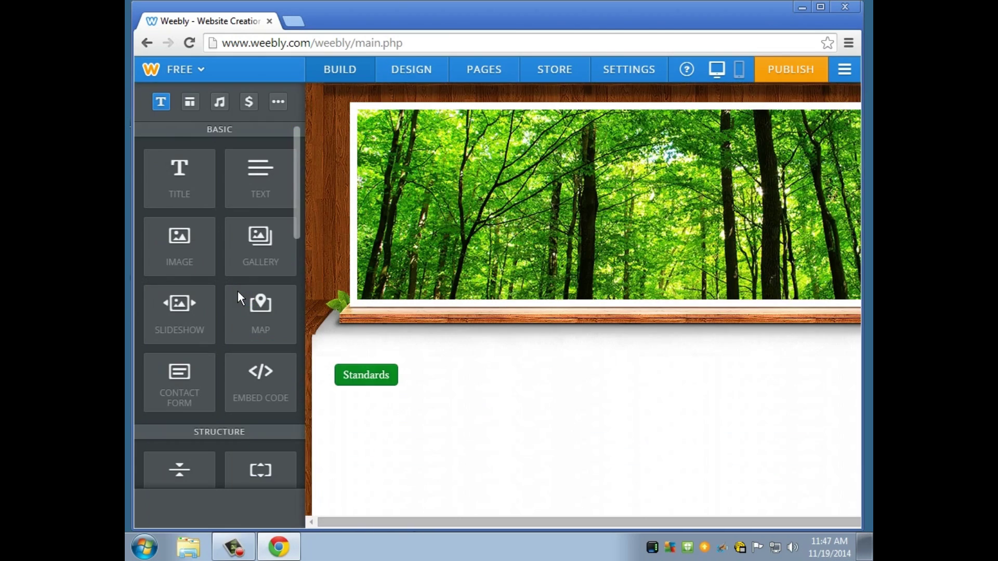
scroll(520, 260, up, 3)
click(831, 155)
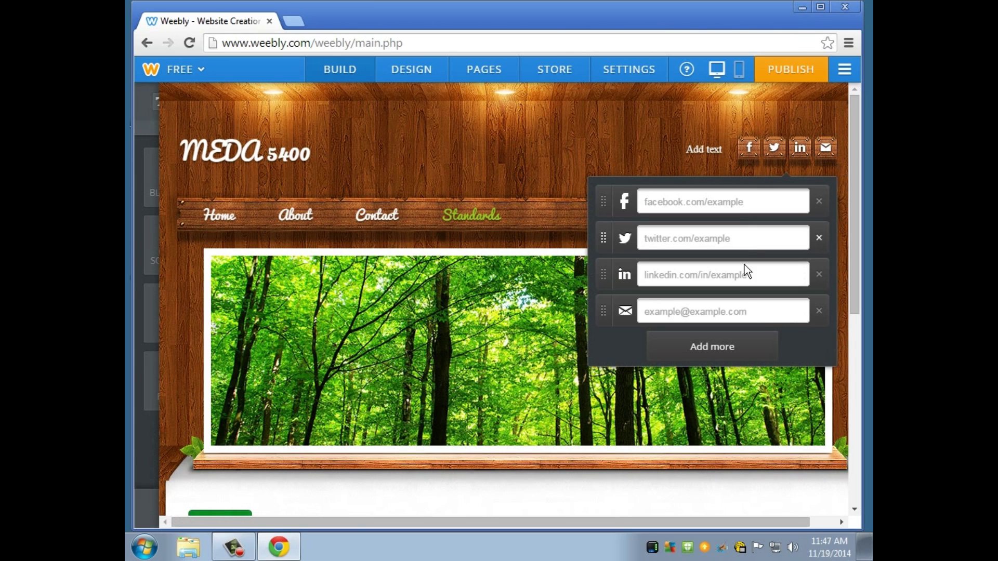
click(761, 321)
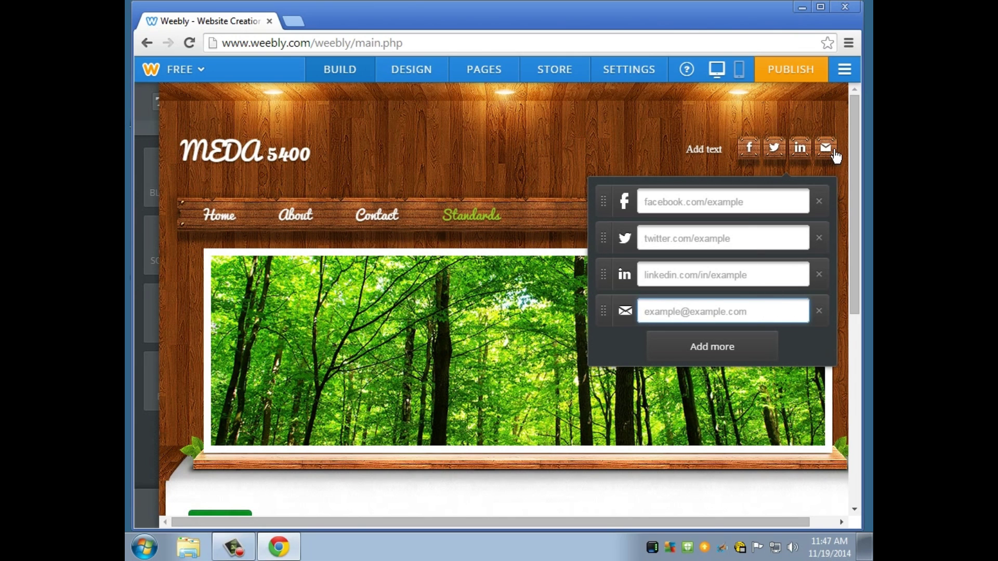
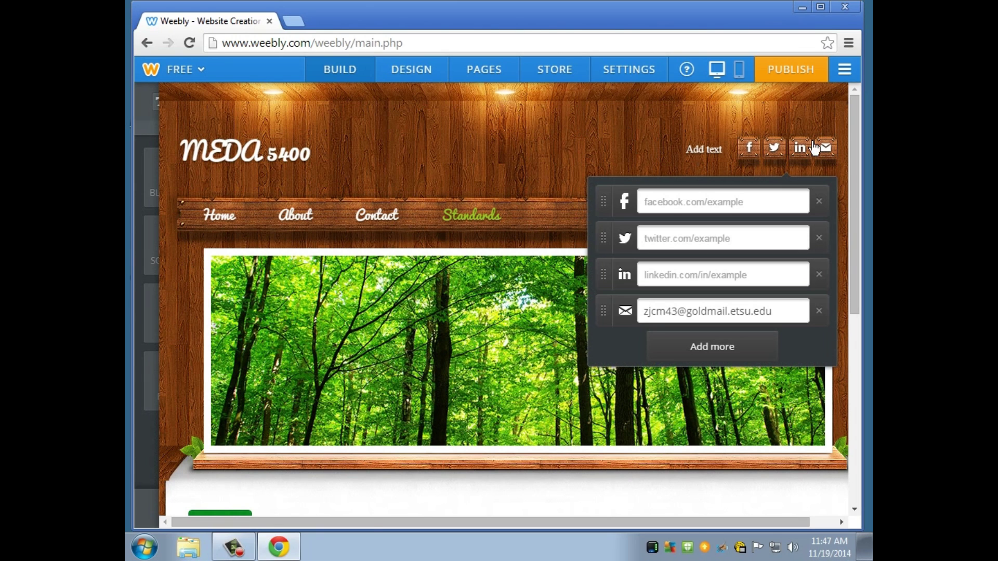
click(605, 134)
click(824, 152)
click(425, 177)
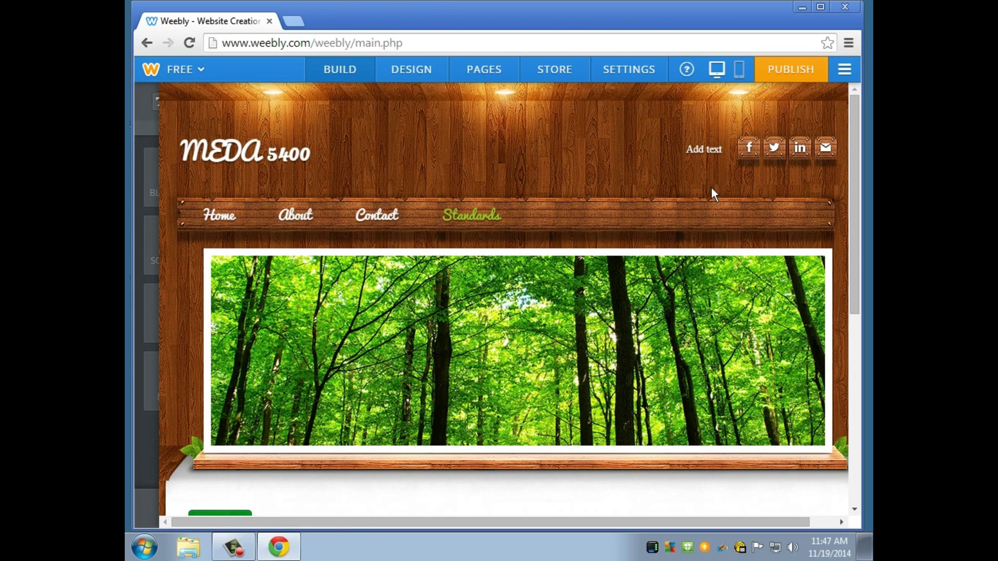
click(300, 21)
text(www.meda)
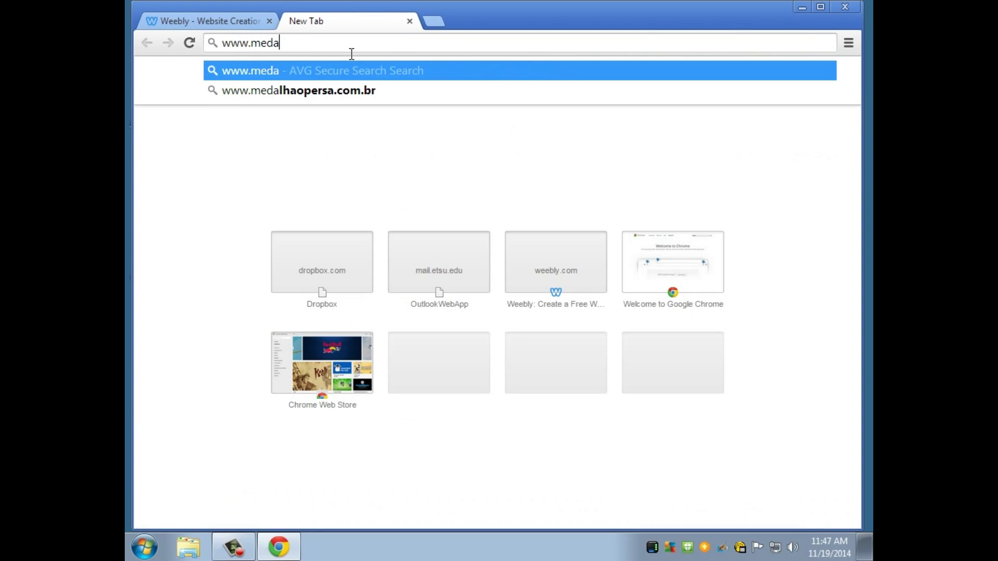
text(tutorial)
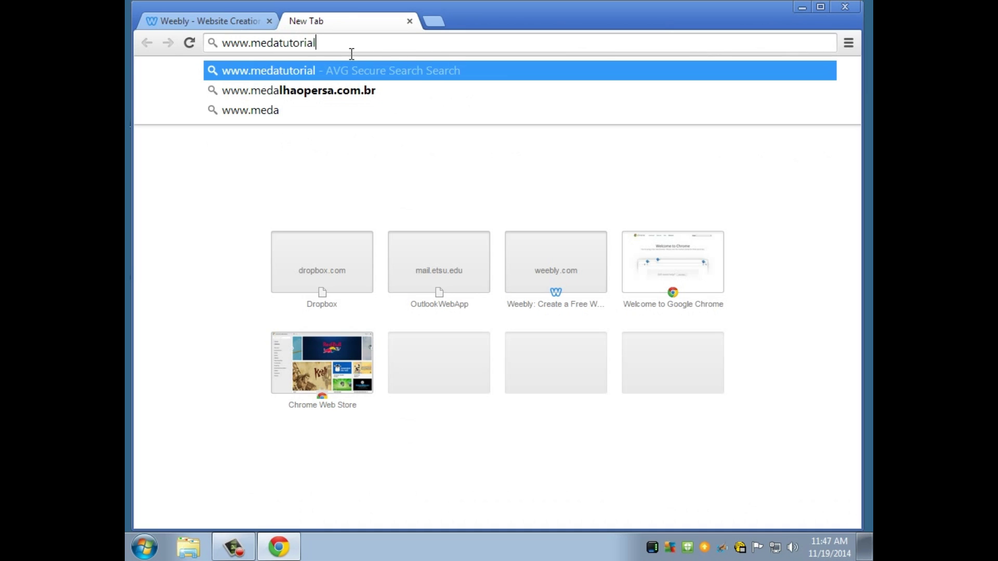
text(.weebly.com)
key(Return)
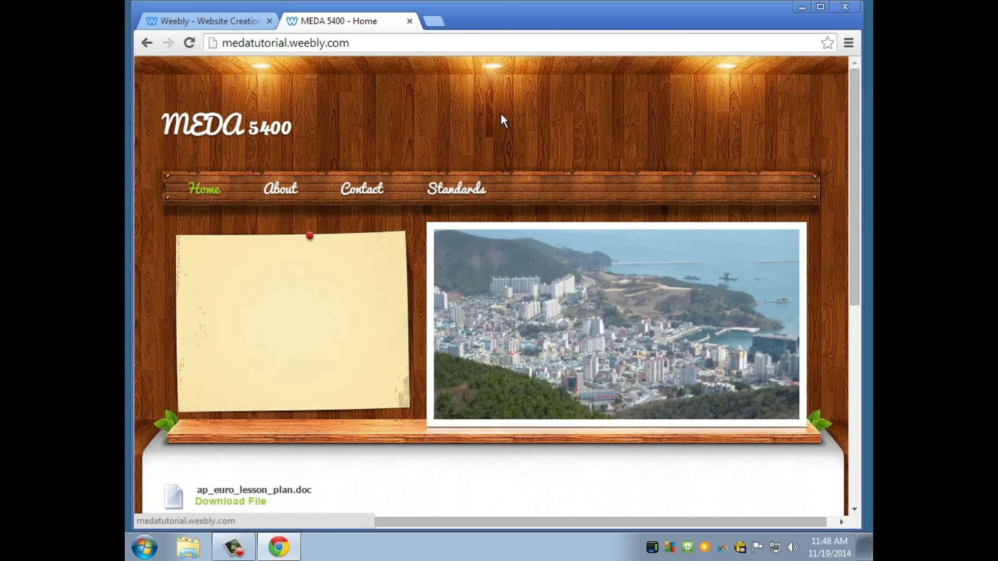